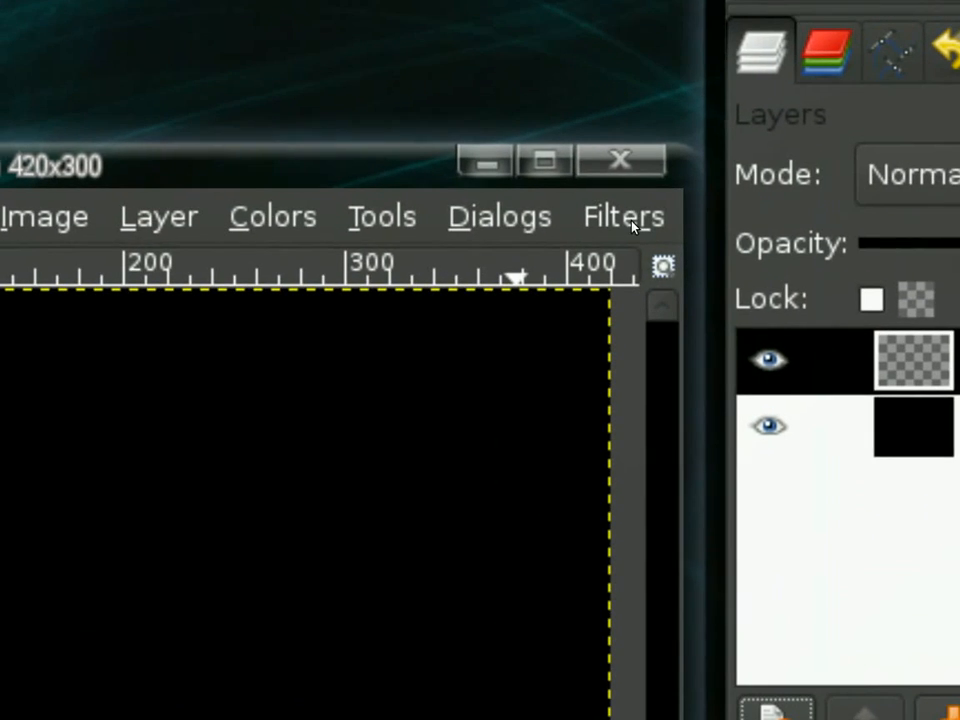
Render a Flame fractal on the fractal layer with brightness 0.45, contrast 1.42 and gamma 2.92.
click(729, 200)
click(203, 610)
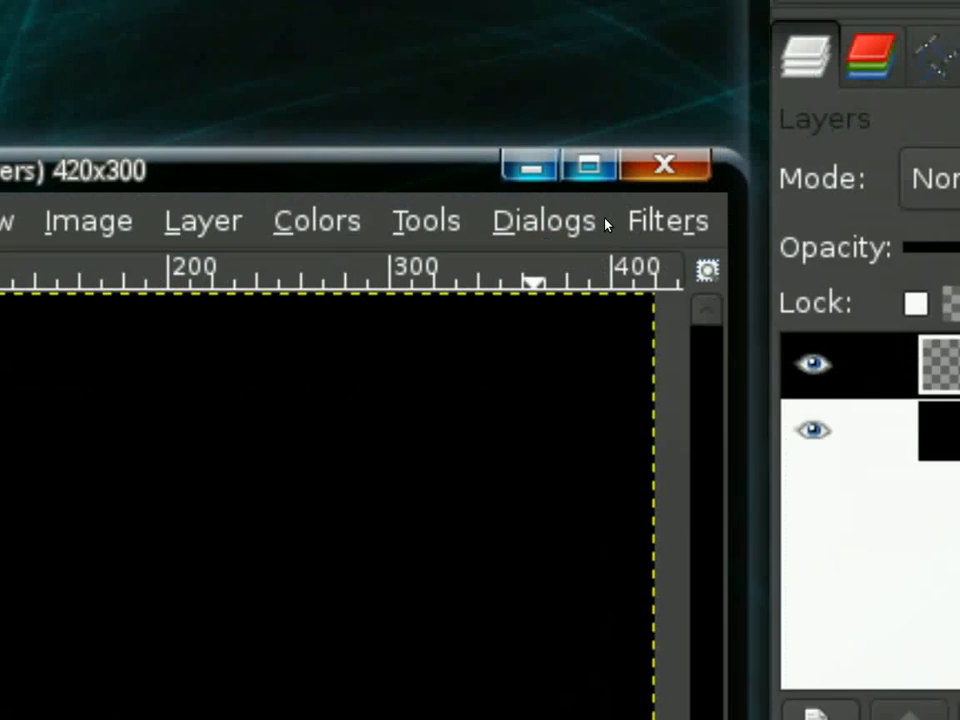
click(630, 217)
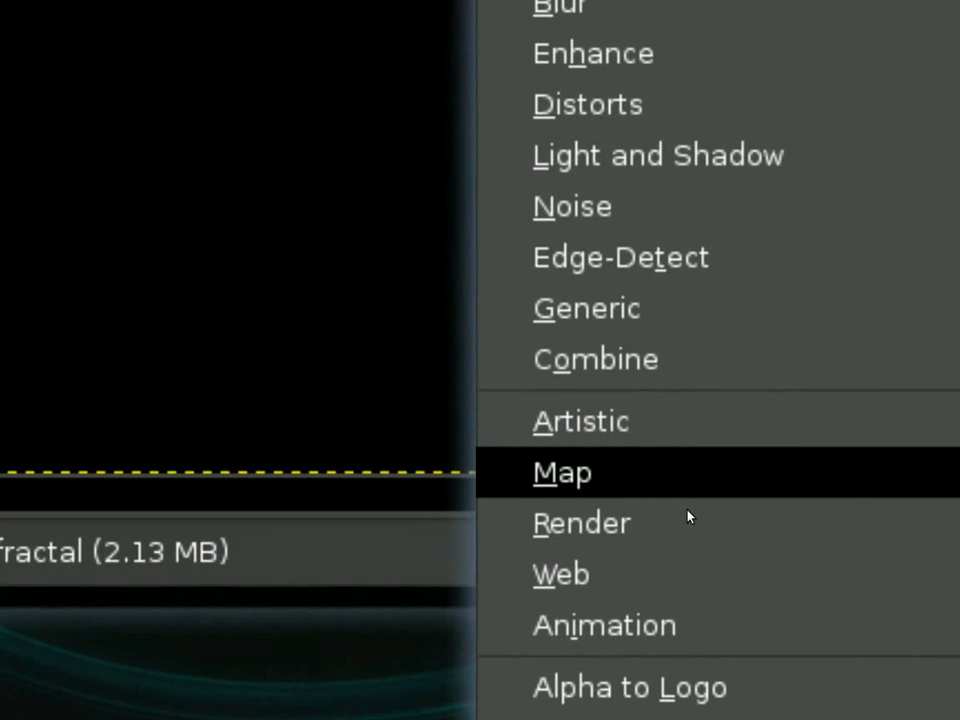
mouse_move(720, 508)
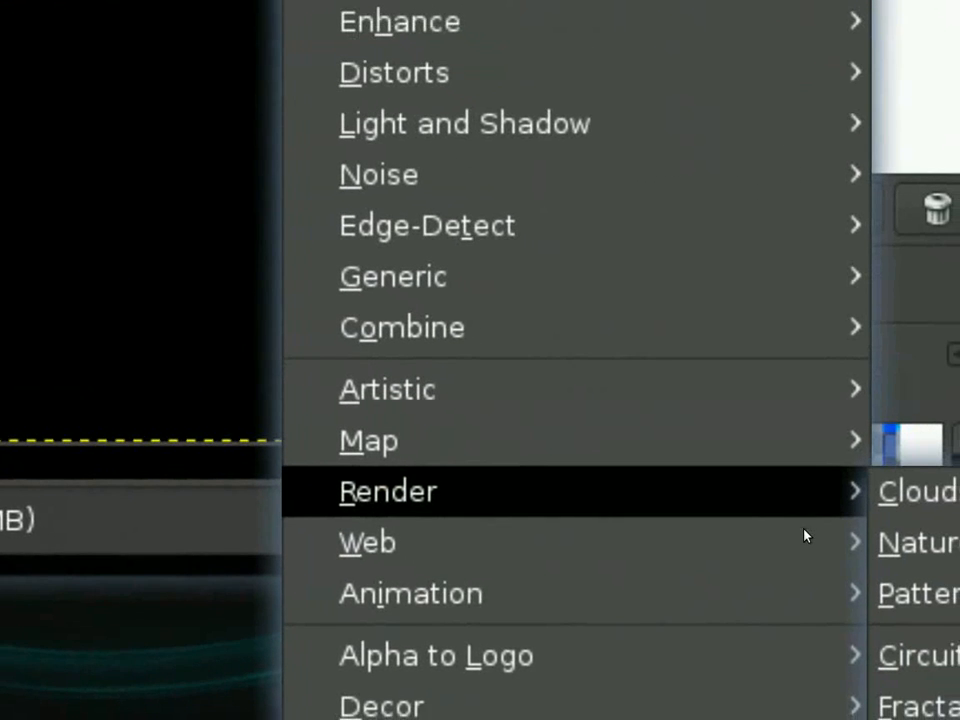
mouse_move(838, 540)
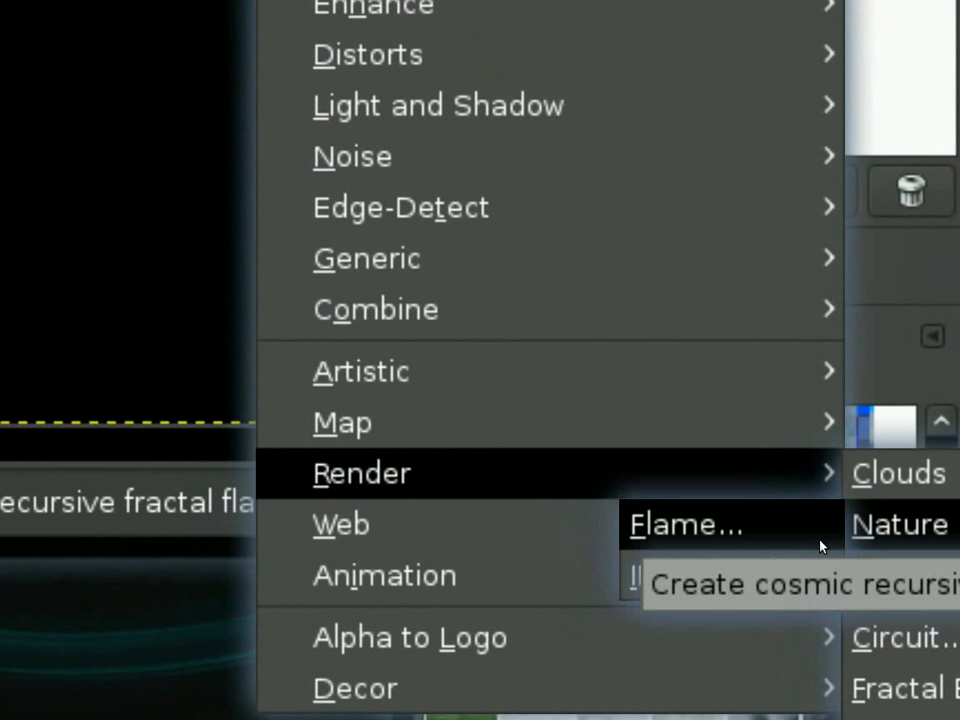
click(820, 546)
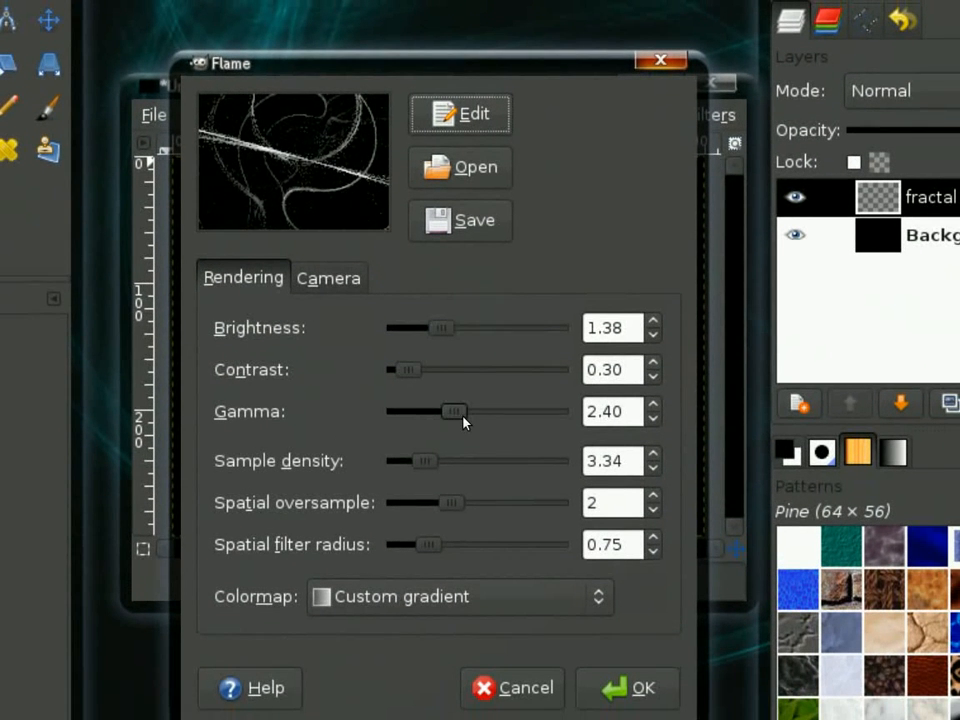
mouse_move(463, 421)
mouse_down()
mouse_move(435, 433)
mouse_move(454, 429)
mouse_up()
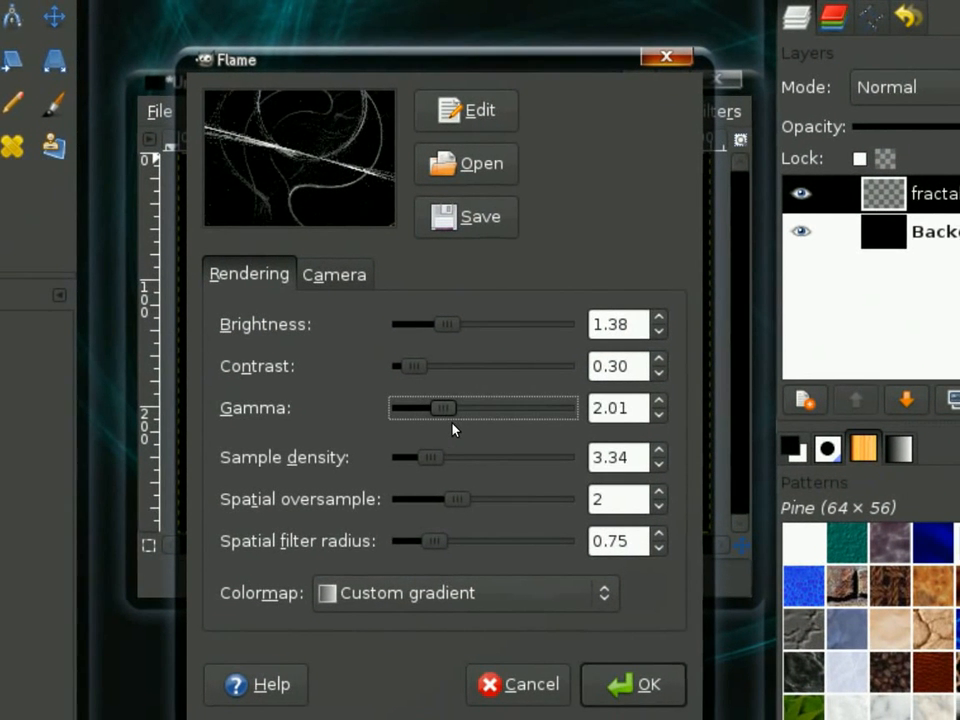
mouse_move(431, 388)
mouse_down()
mouse_move(439, 394)
mouse_move(431, 399)
mouse_move(446, 363)
mouse_move(437, 362)
mouse_move(443, 396)
mouse_up()
click(447, 408)
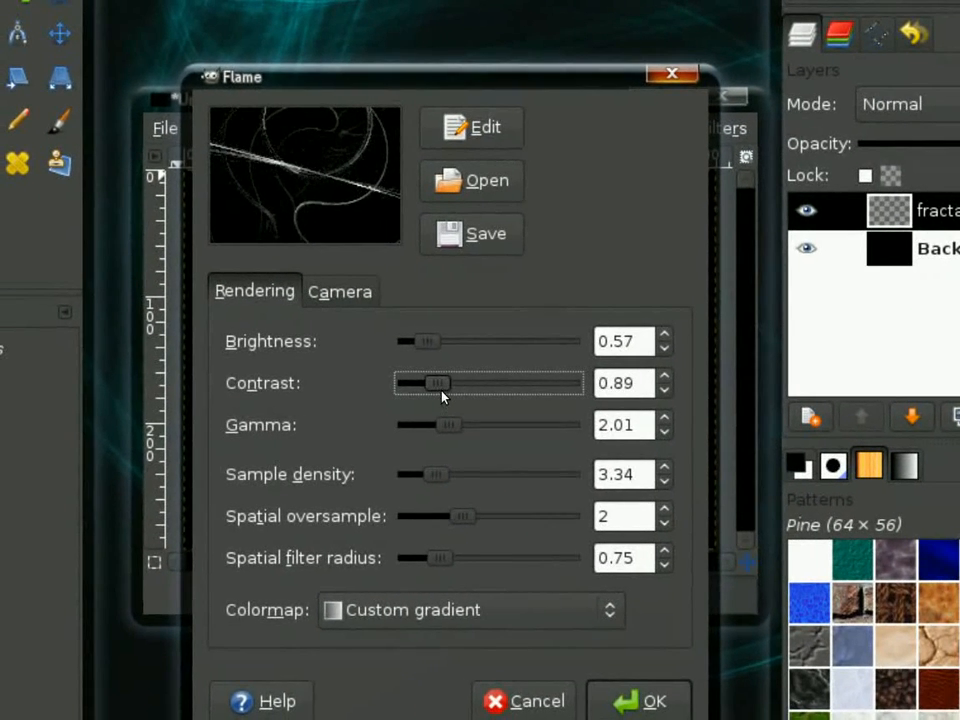
click(464, 349)
drag(455, 344, 465, 428)
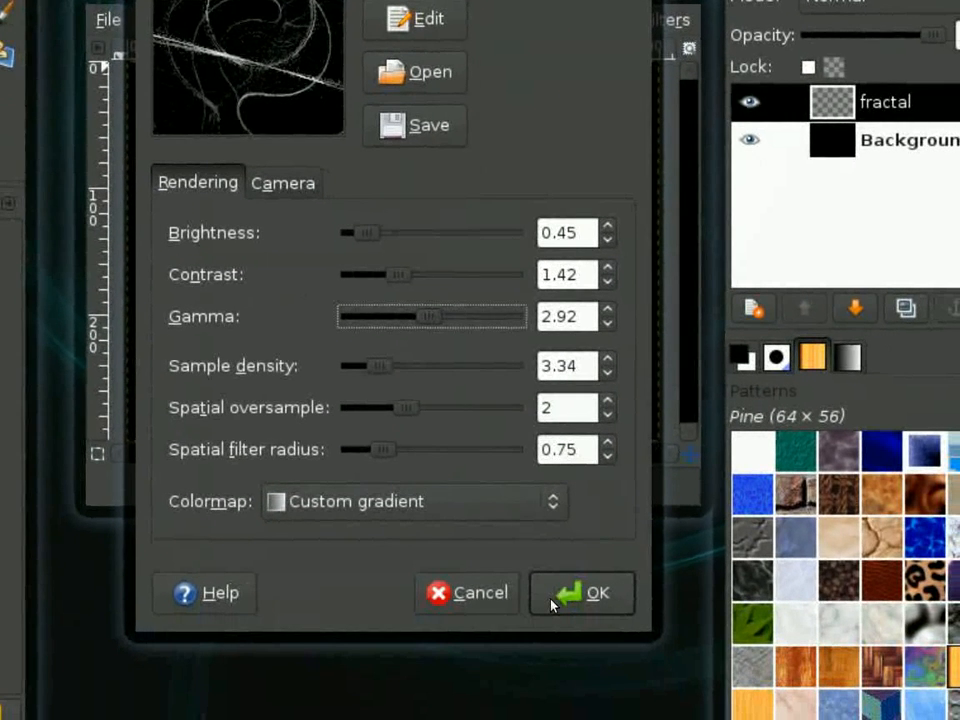
click(552, 603)
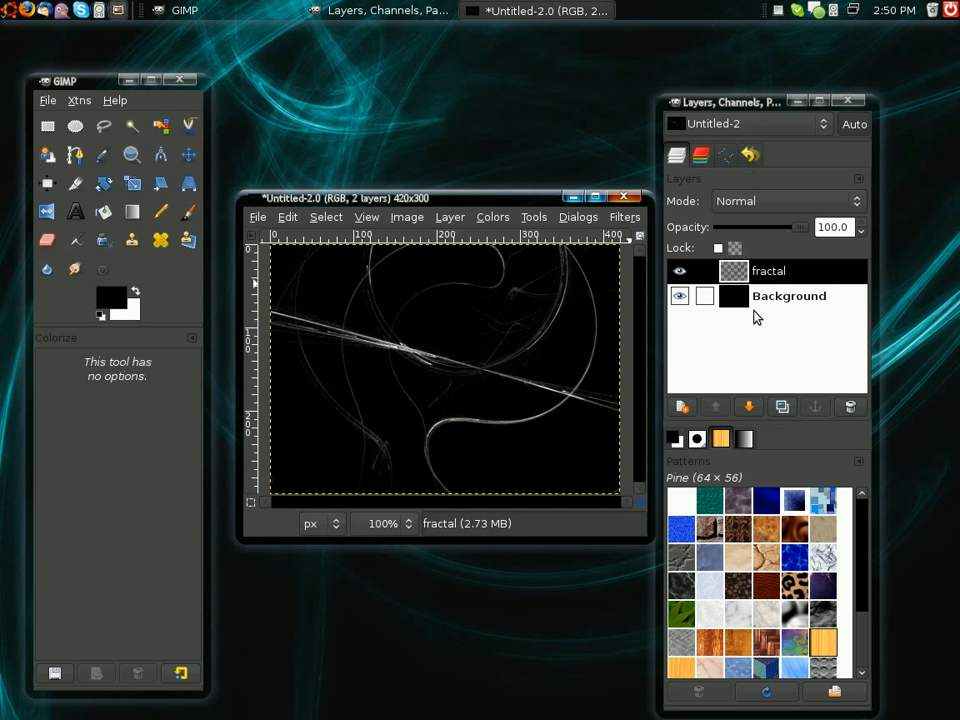
Duplicate the fractal layer, hide the original, and make a second duplicate from the visible copy.
click(782, 406)
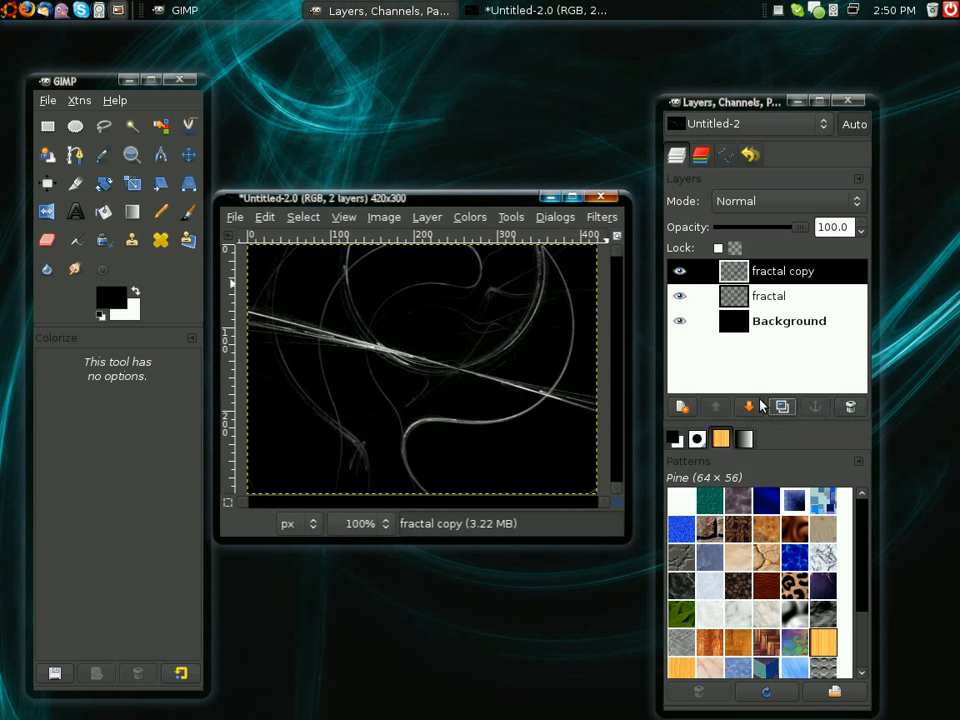
click(695, 297)
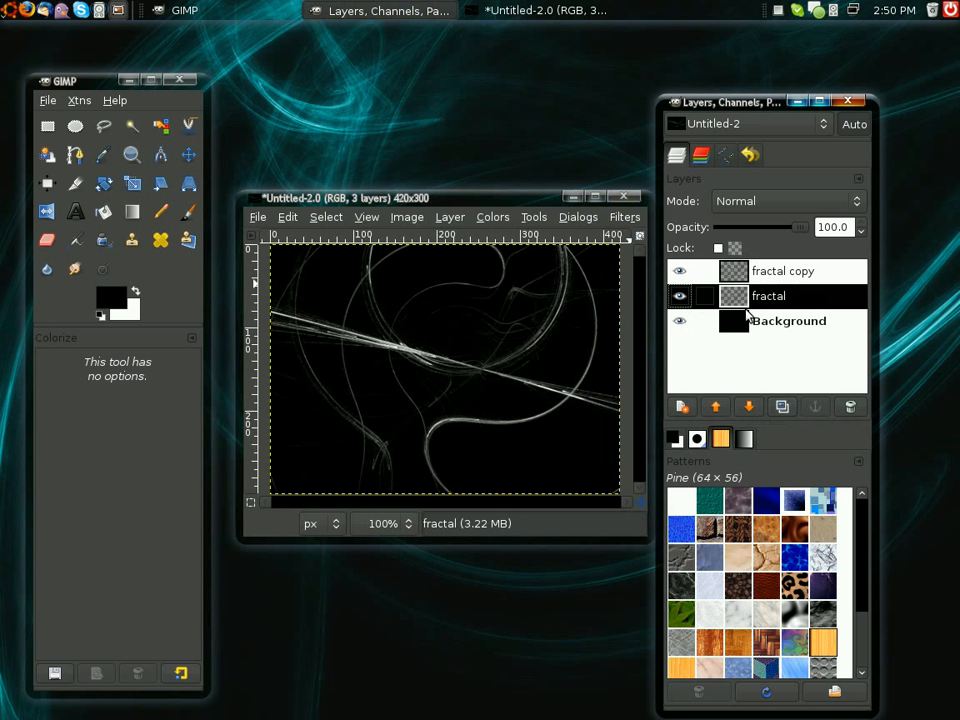
click(680, 296)
click(784, 272)
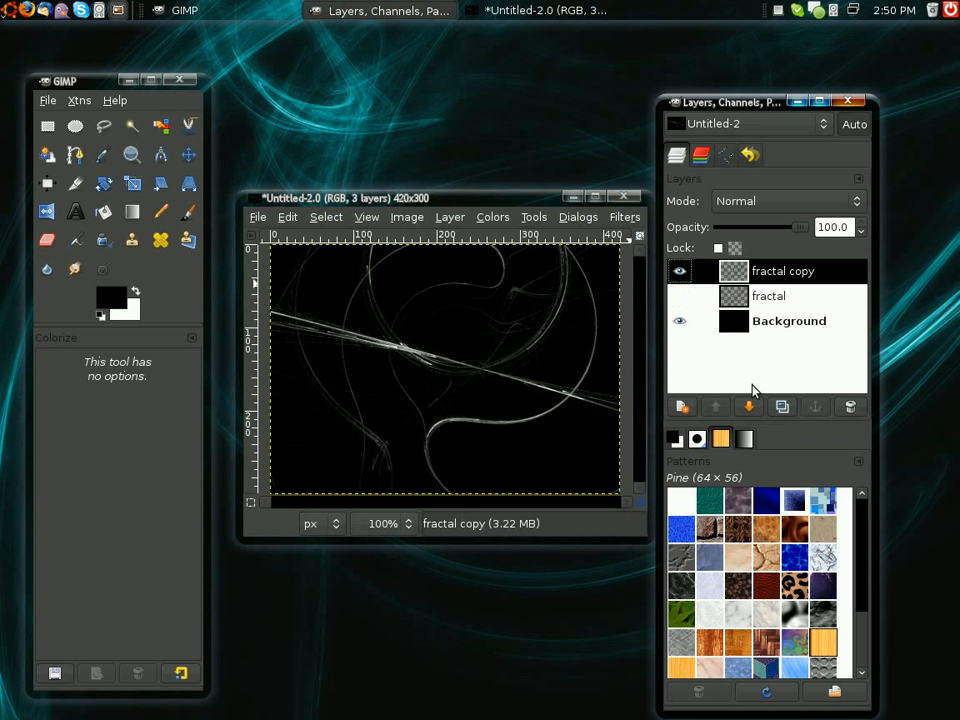
click(782, 406)
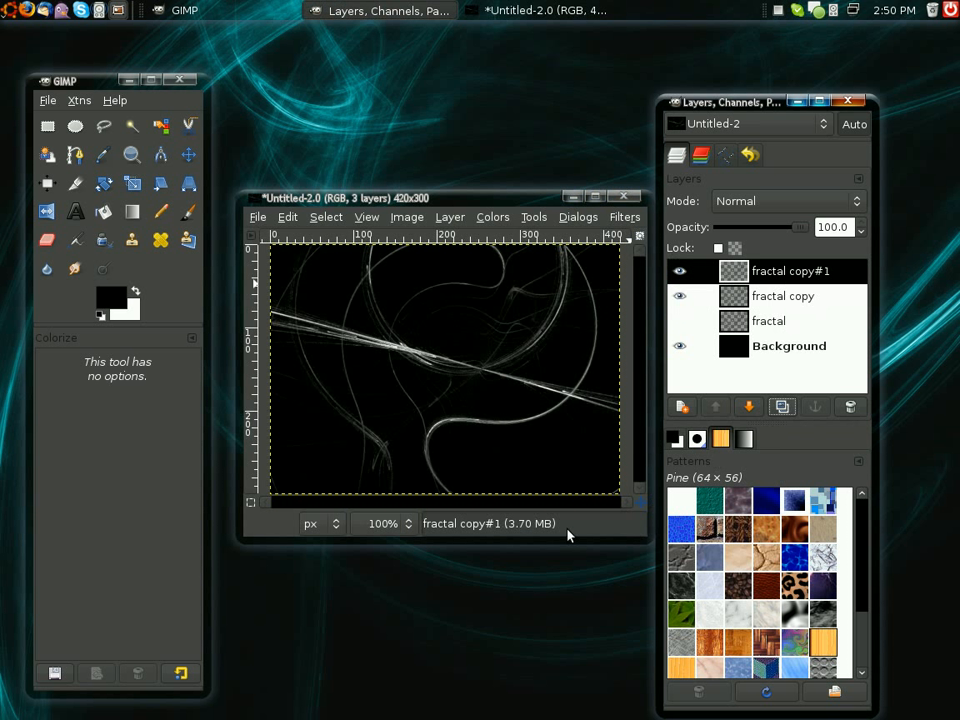
Apply a Gaussian Blur with a 20 px horizontal and vertical radius, RLE method, to the fractal copy layer.
click(780, 296)
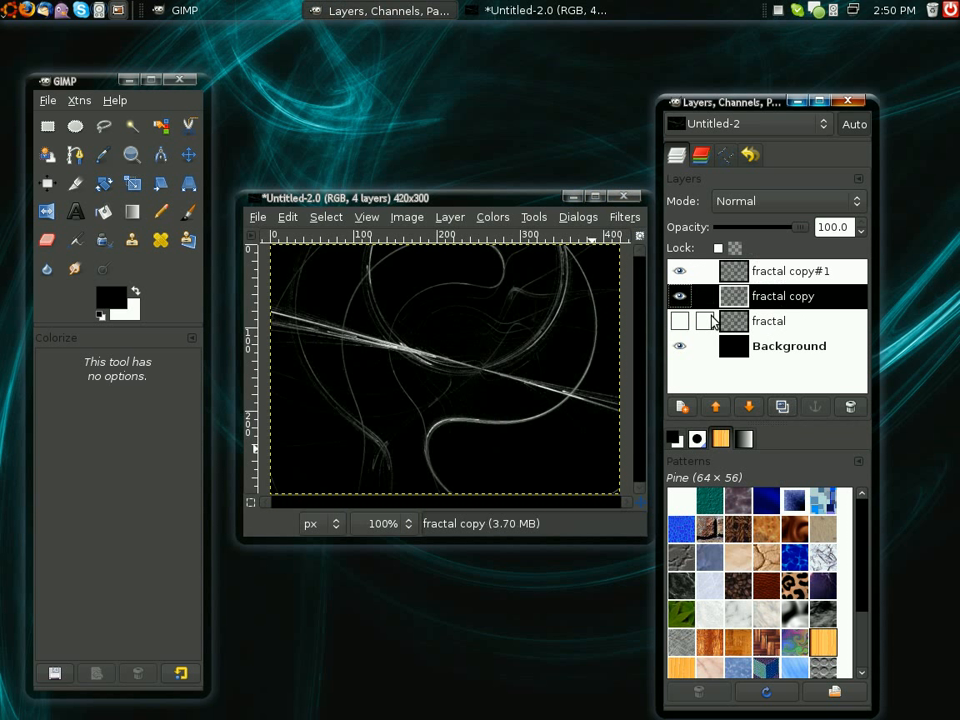
click(626, 217)
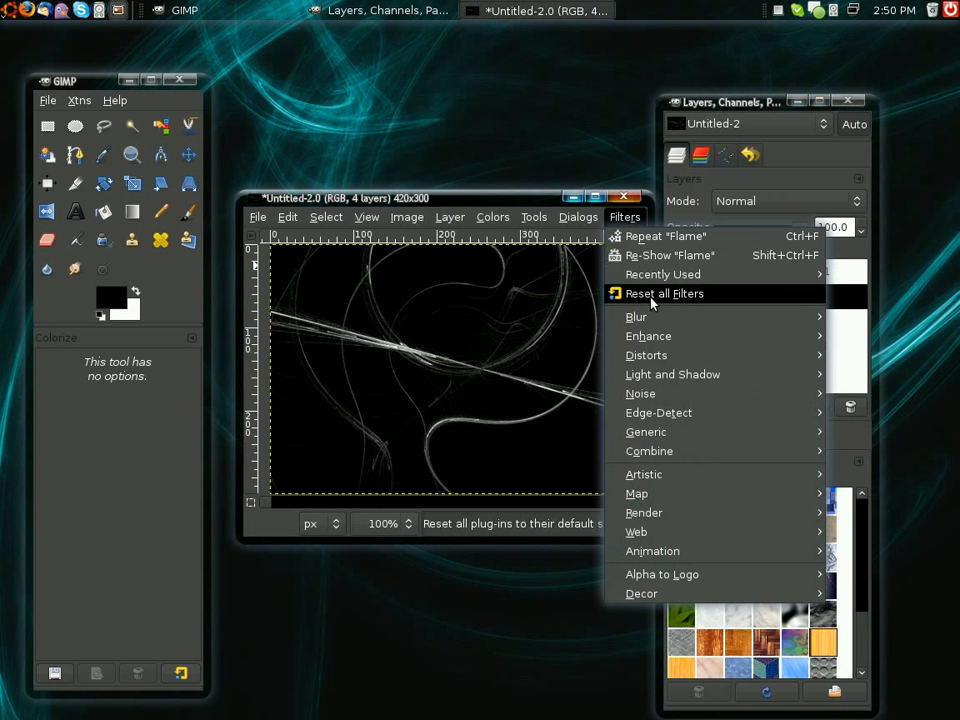
mouse_move(699, 320)
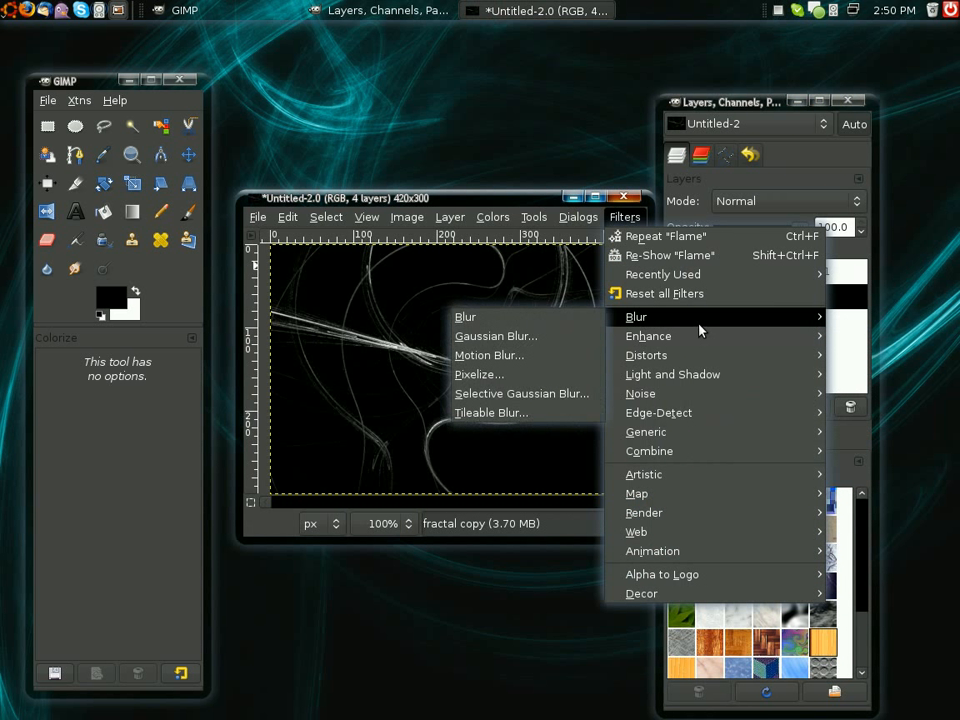
click(575, 342)
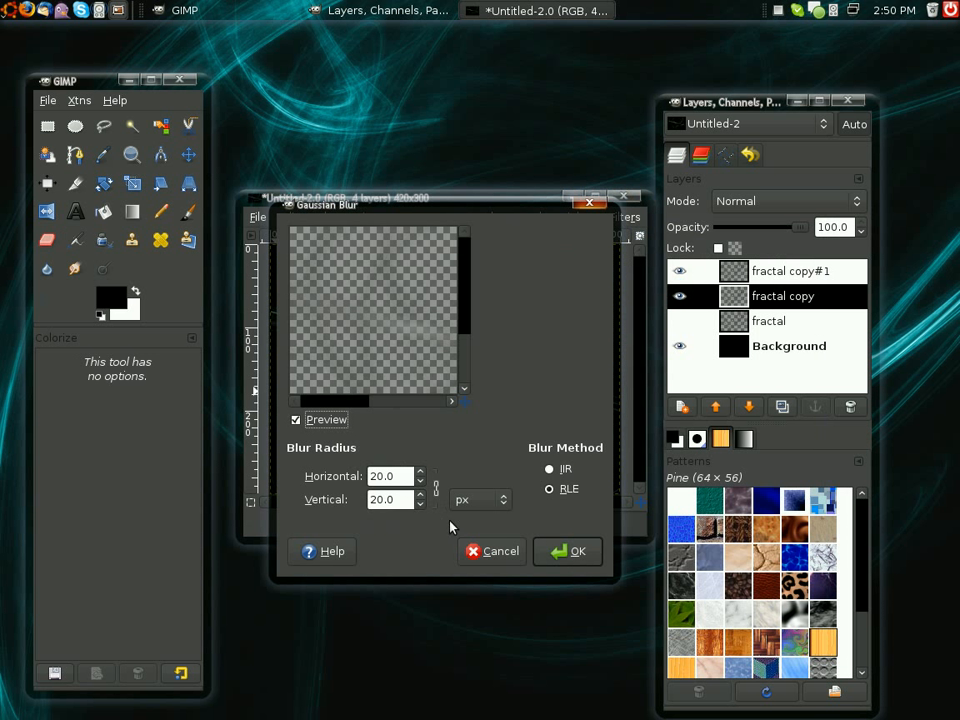
click(572, 551)
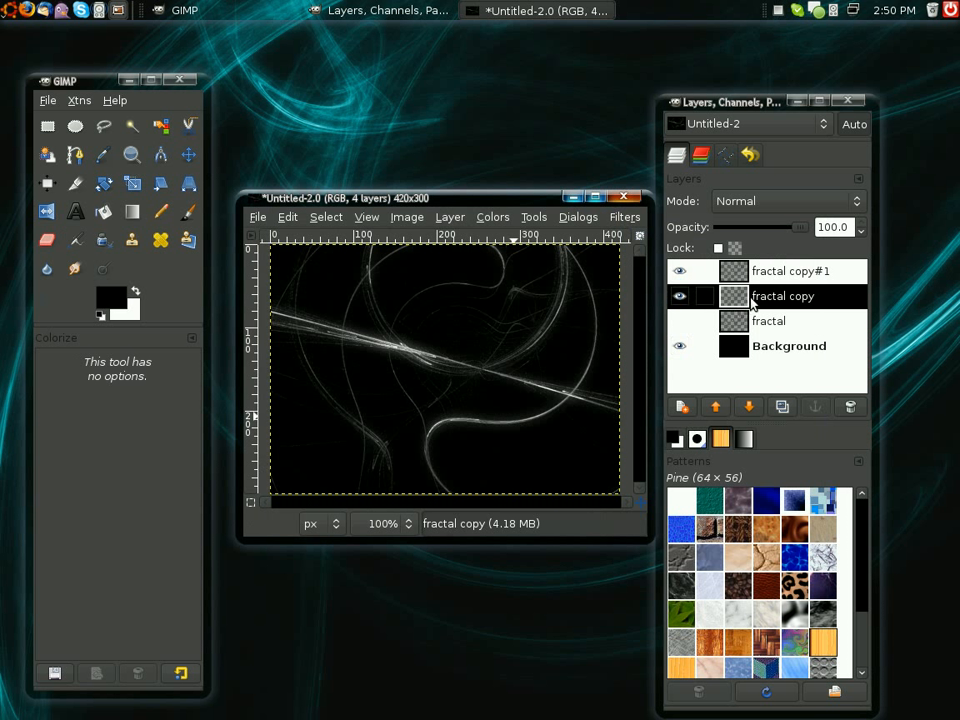
Duplicate the fractal copy#1 layer and set the duplicate's blend mode to Overlay.
click(783, 280)
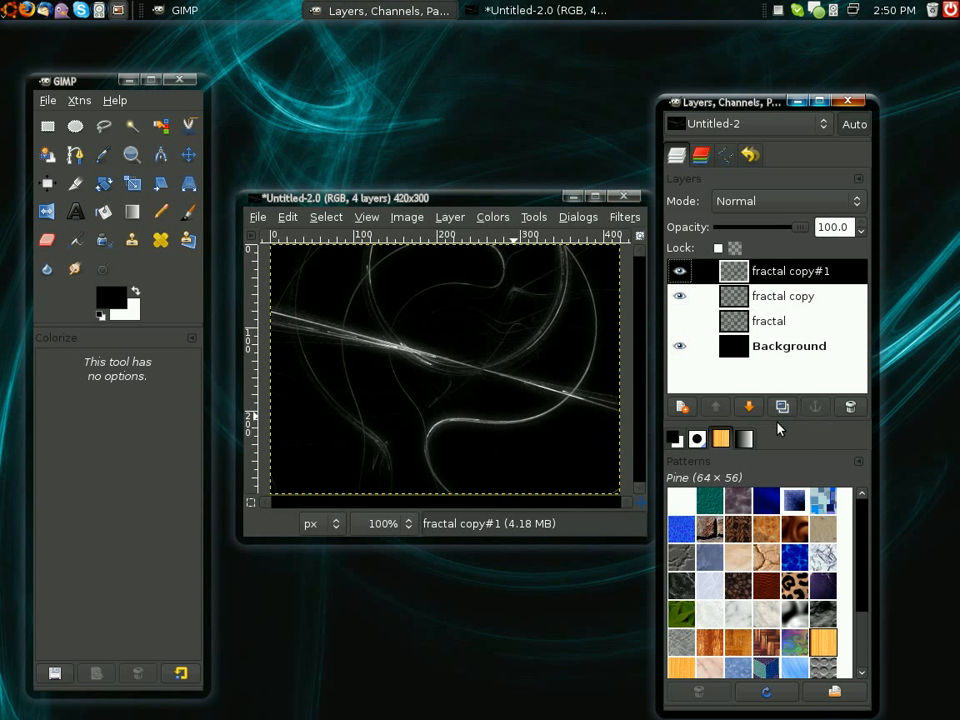
click(786, 414)
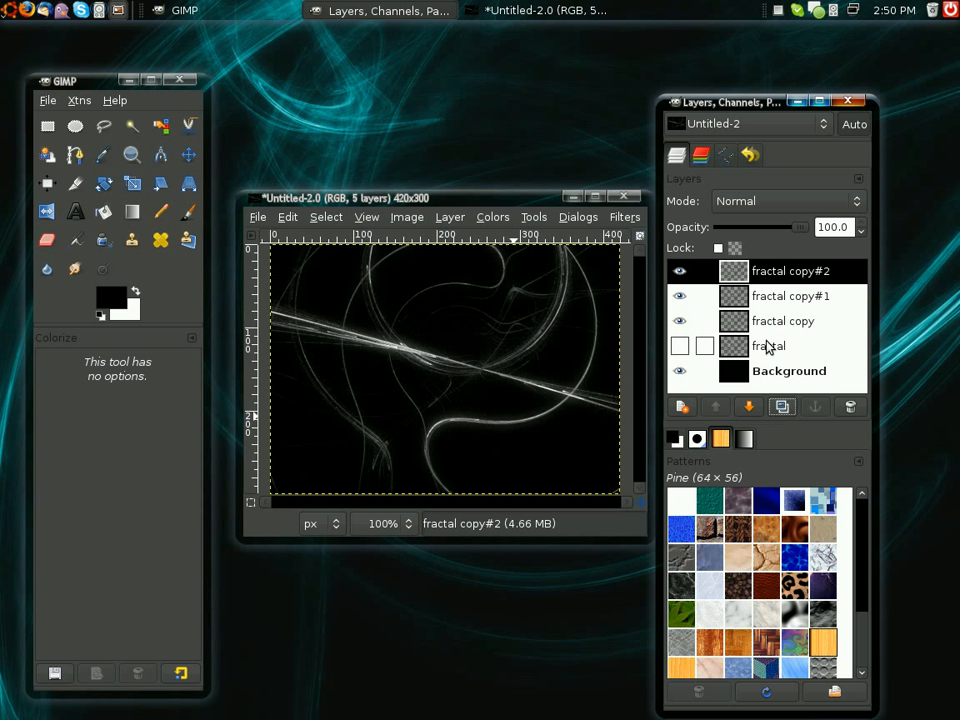
click(758, 204)
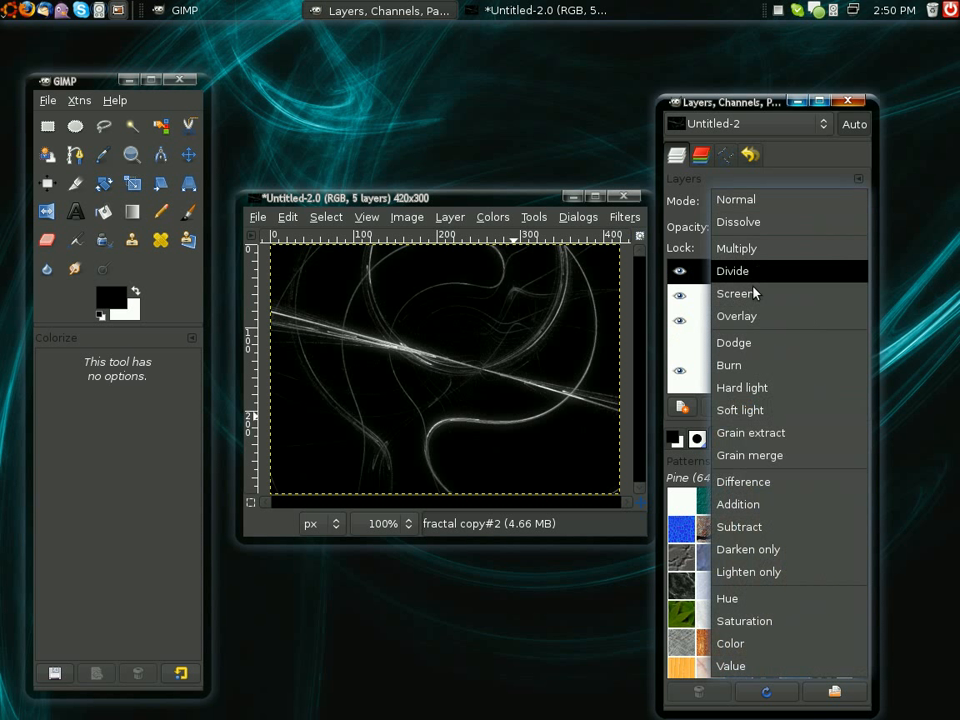
click(751, 324)
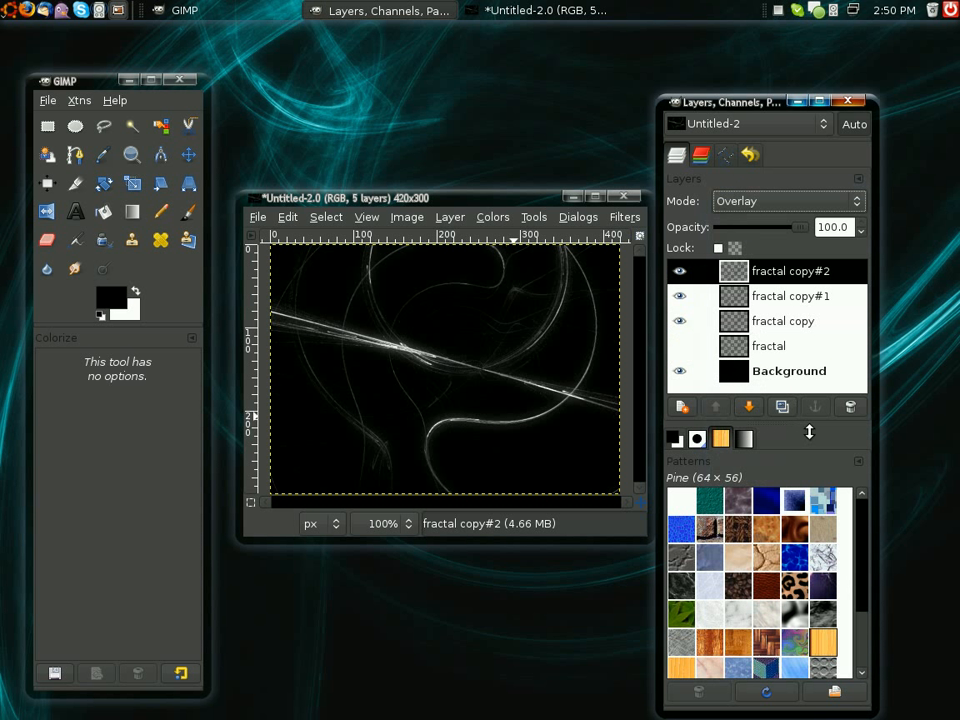
Duplicate the Overlay layer and set the new top layer's blend mode to Screen.
click(786, 410)
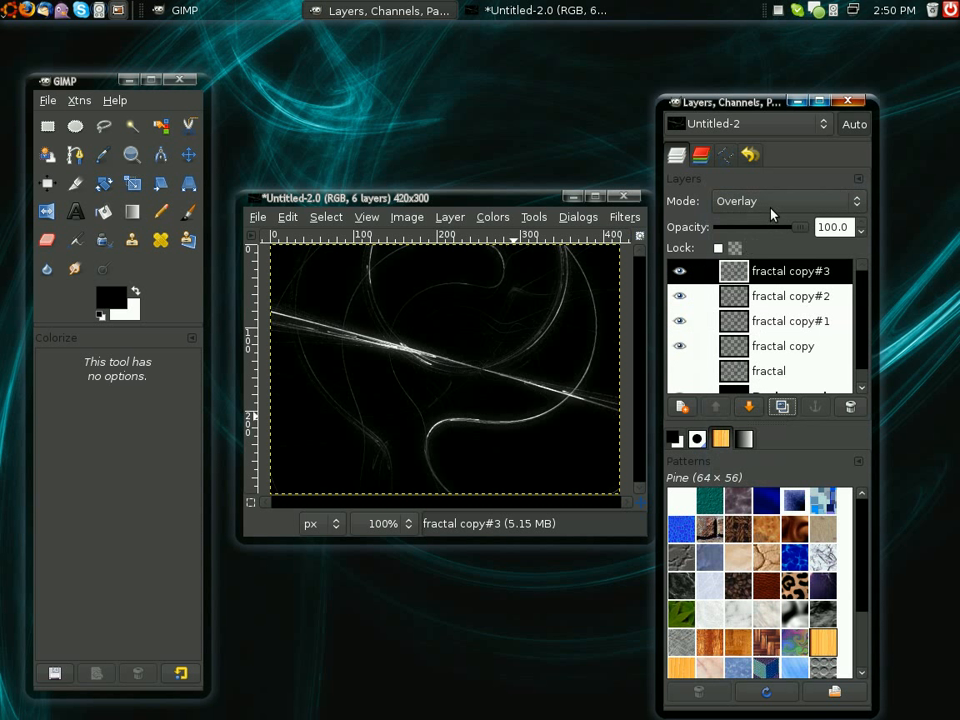
click(771, 207)
click(776, 180)
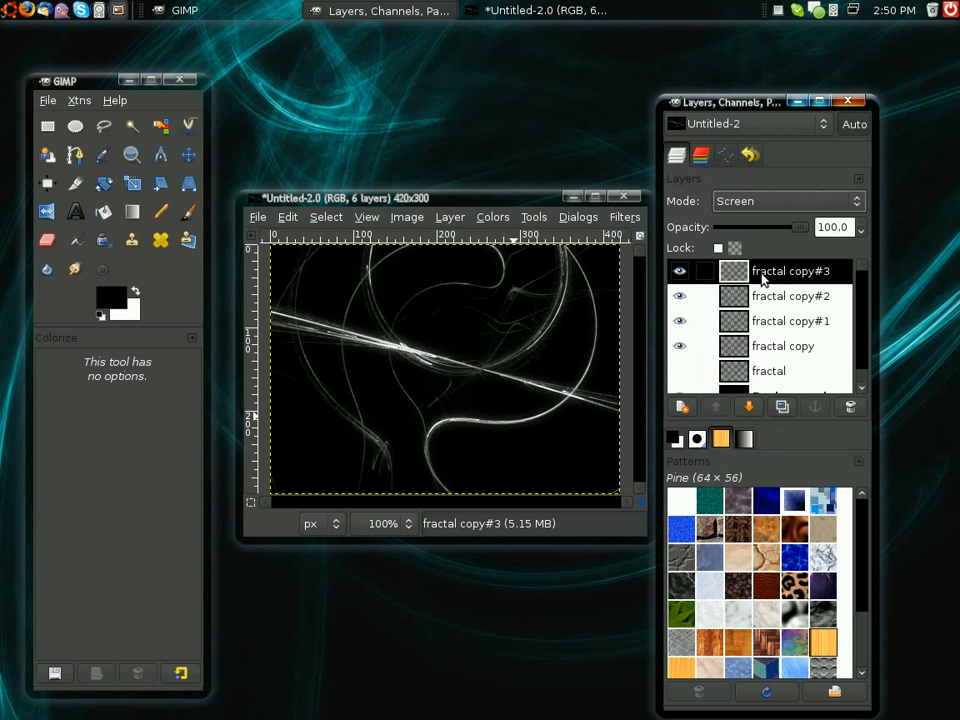
Duplicate the hidden original fractal layer and place the duplicate, made visible, directly above the fractal copy layer.
click(770, 321)
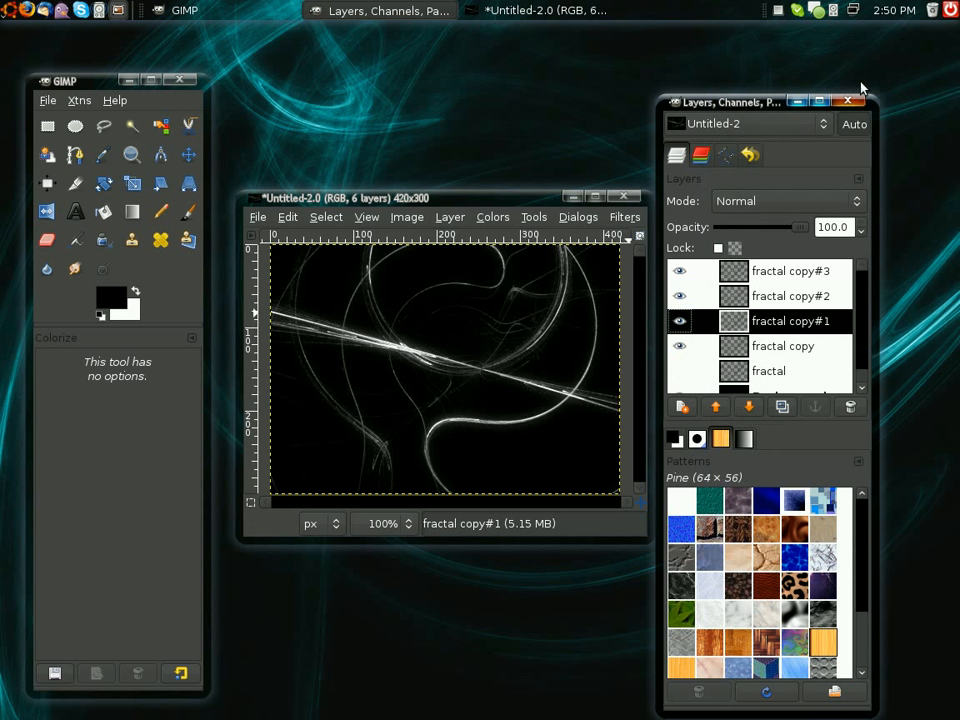
click(786, 378)
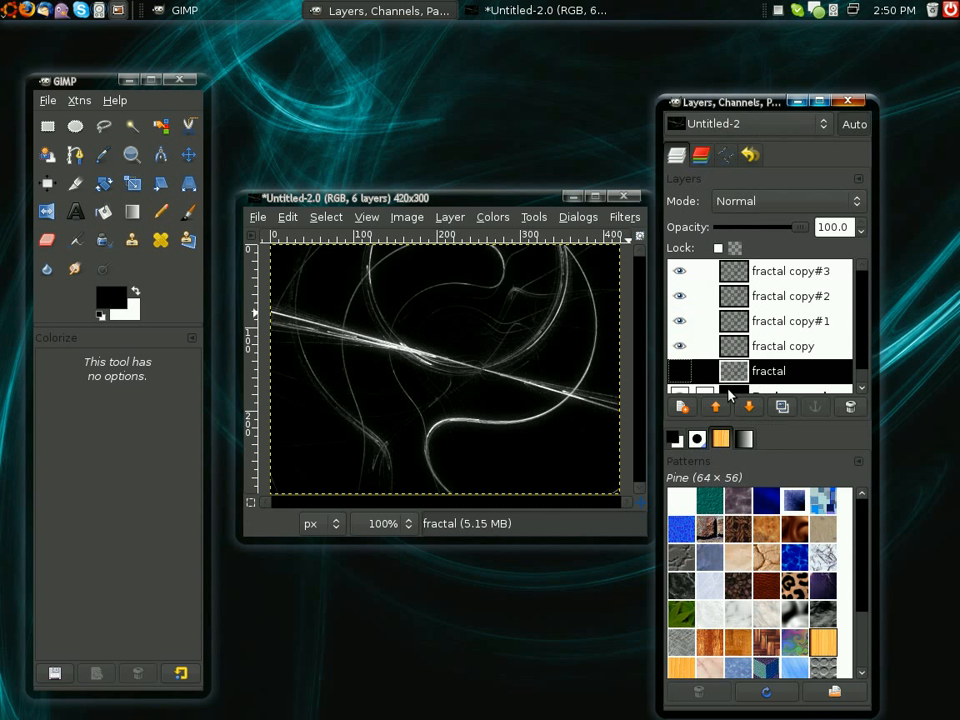
click(786, 408)
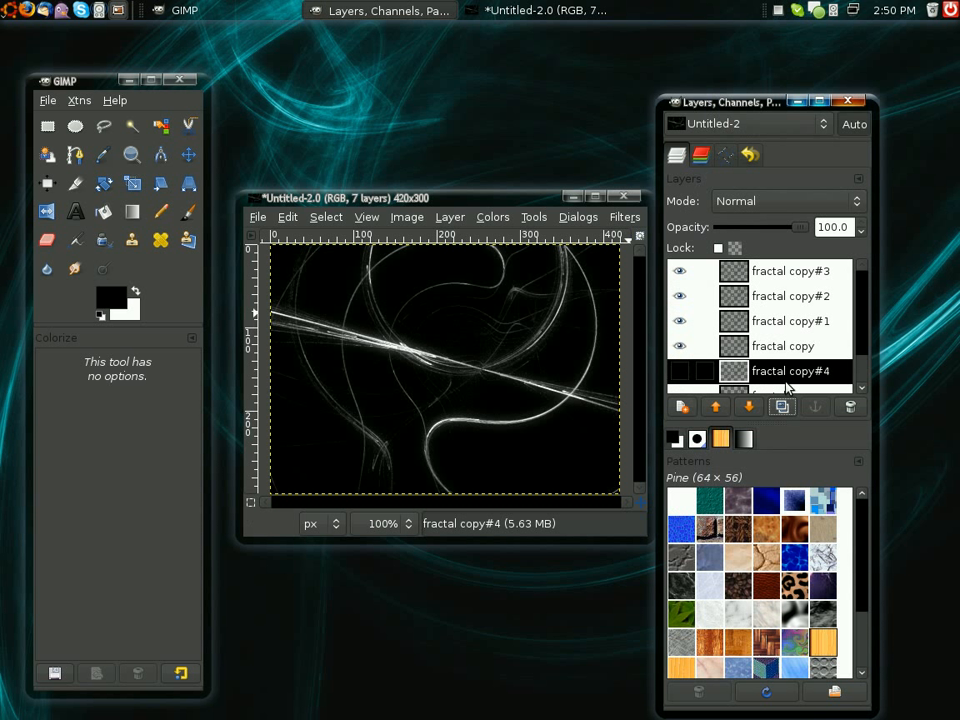
drag(787, 381, 764, 344)
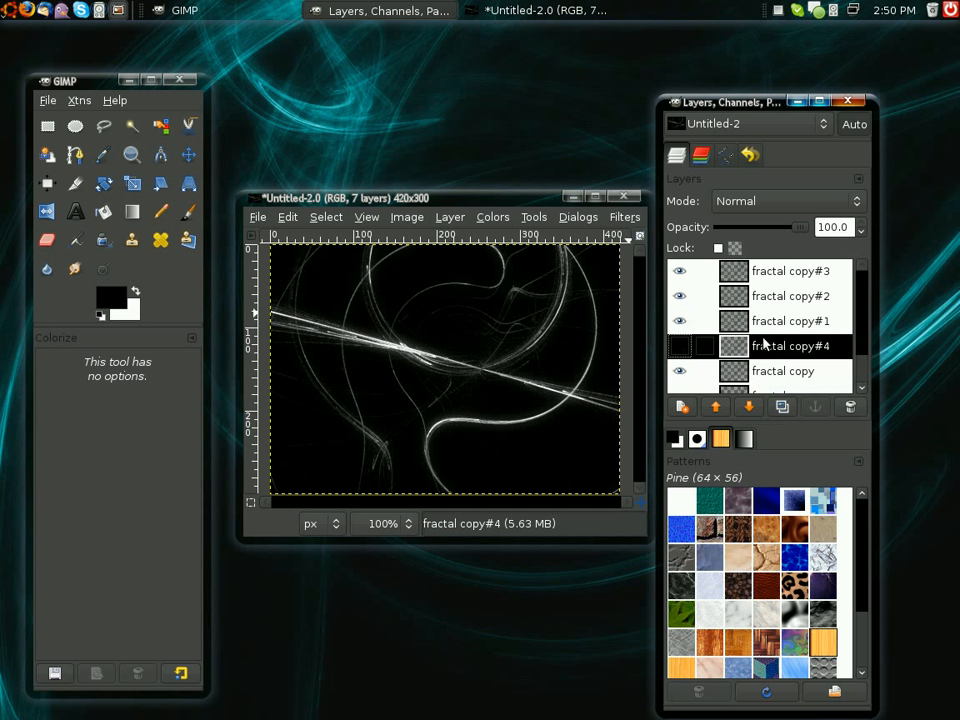
click(681, 350)
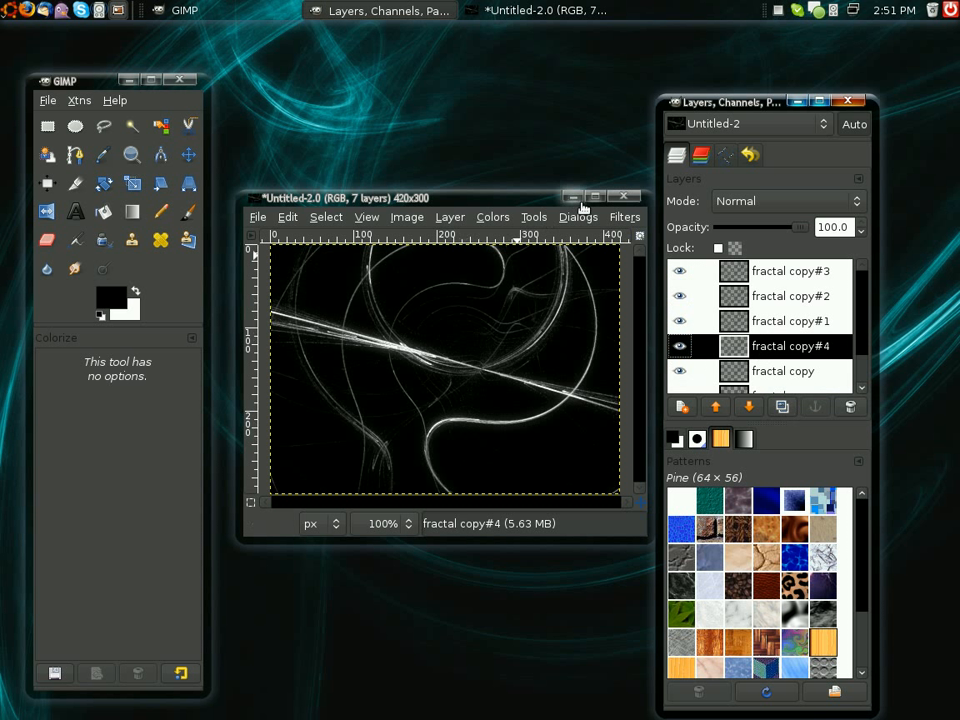
Apply a Zoom Motion Blur with length 20 to the fractal copy#4 layer and duplicate the blurred layer.
click(620, 220)
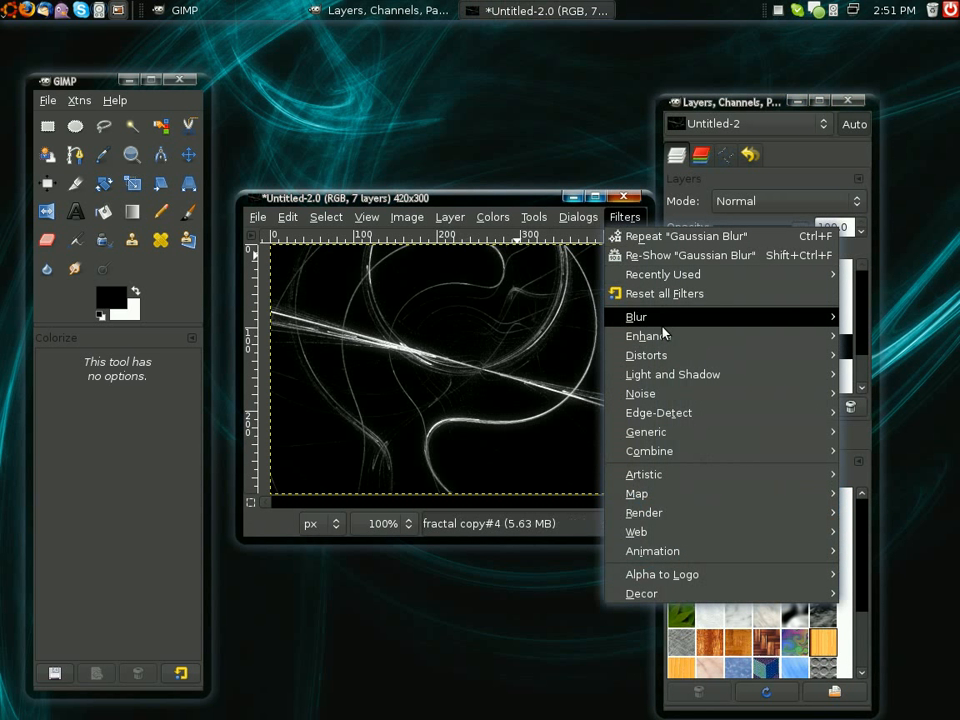
mouse_move(662, 328)
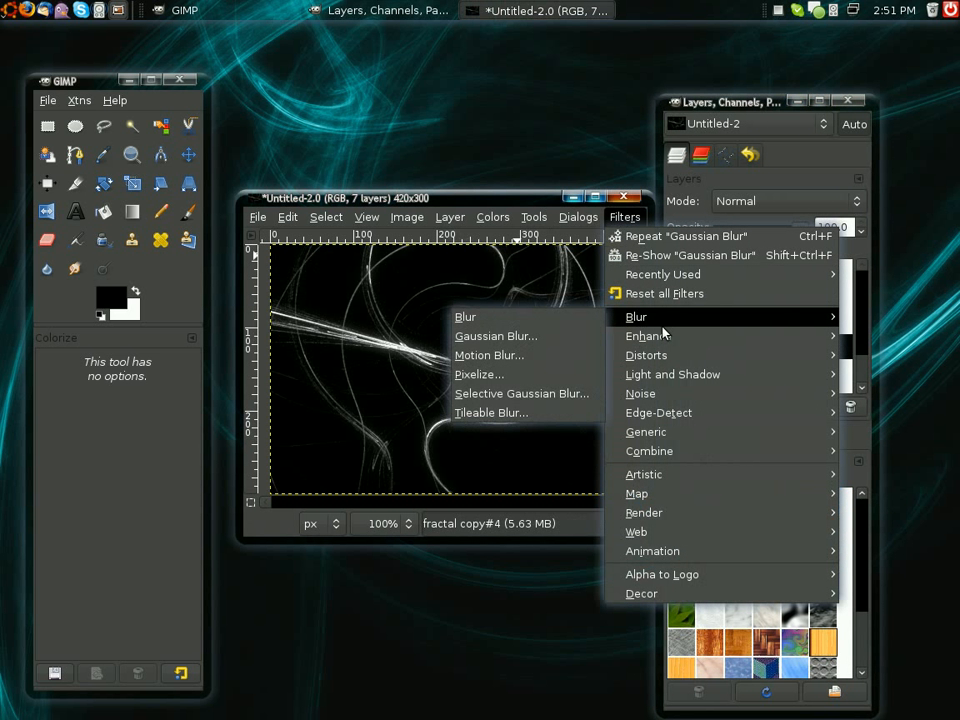
click(510, 356)
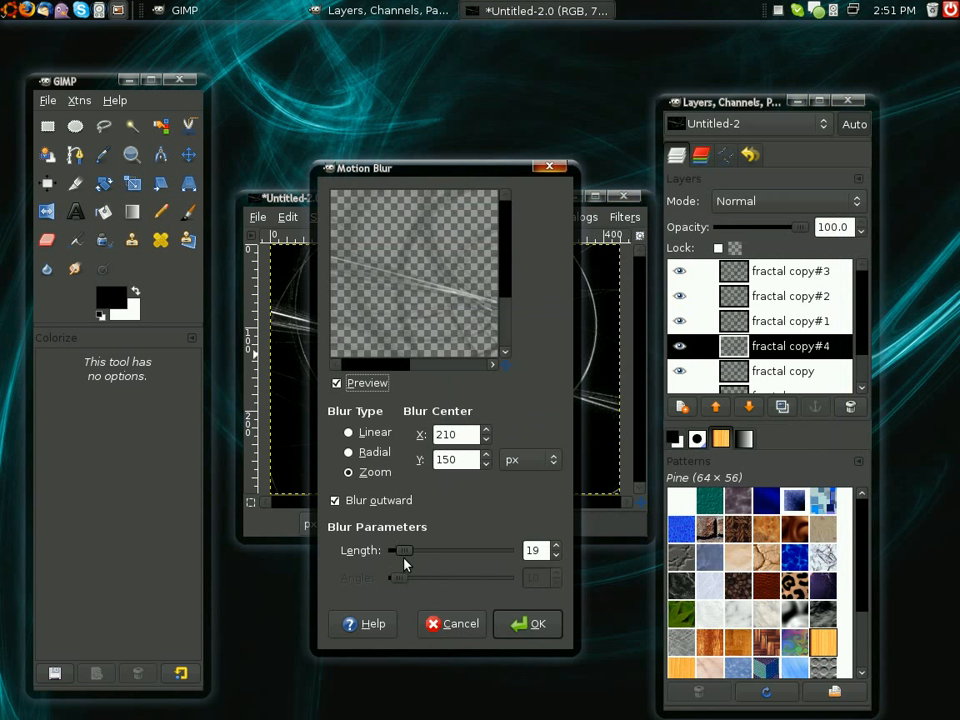
click(556, 545)
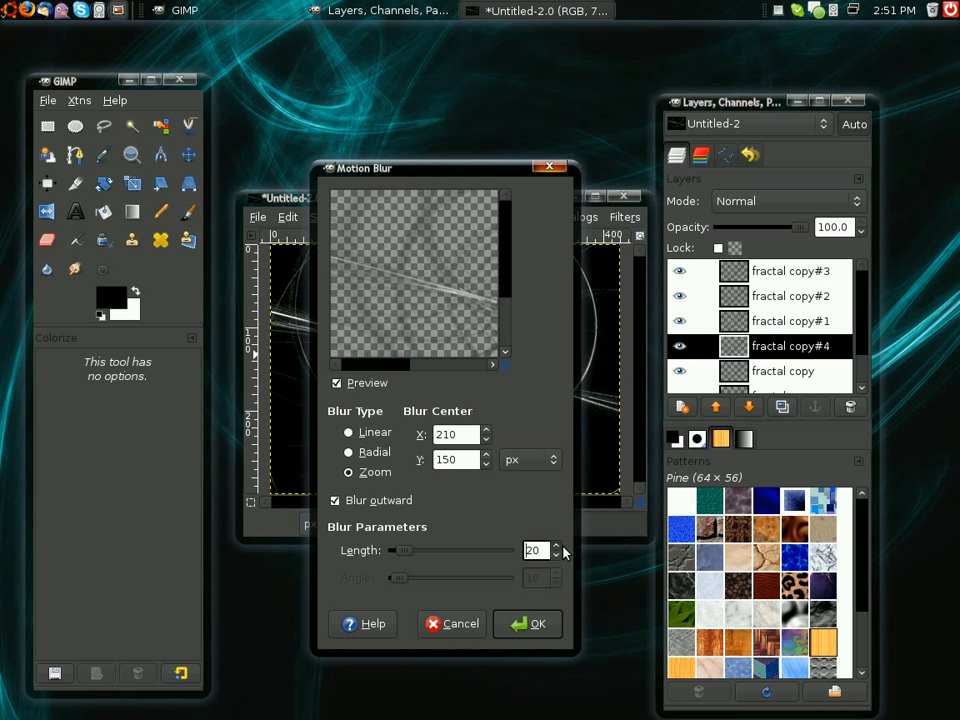
click(538, 627)
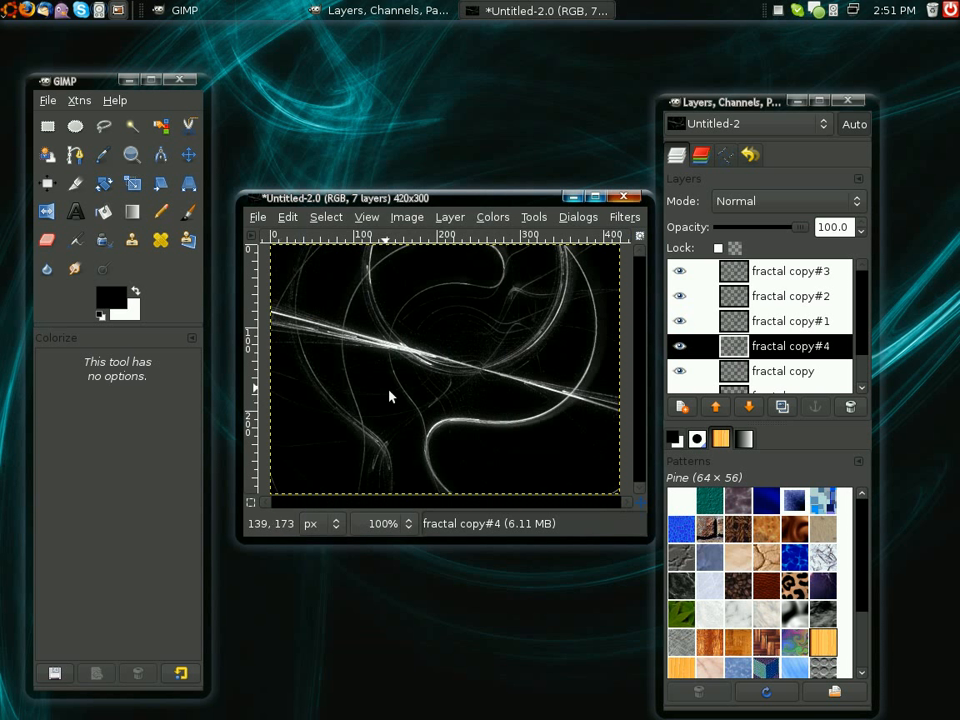
click(784, 406)
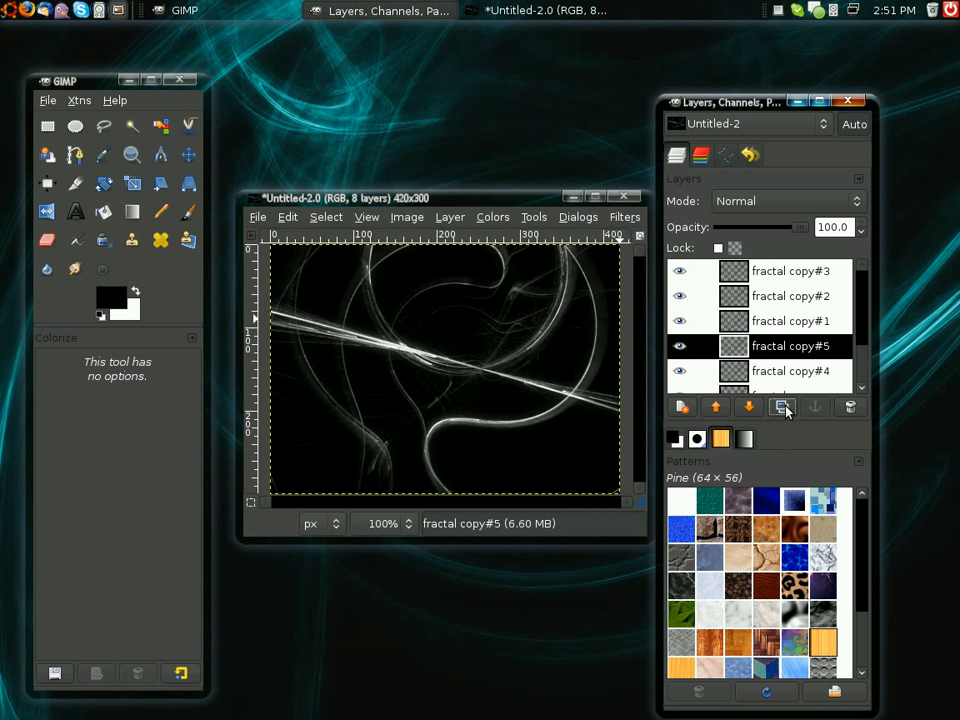
Duplicate the blurred fractal copy#5 layer two more times.
click(784, 406)
click(784, 406)
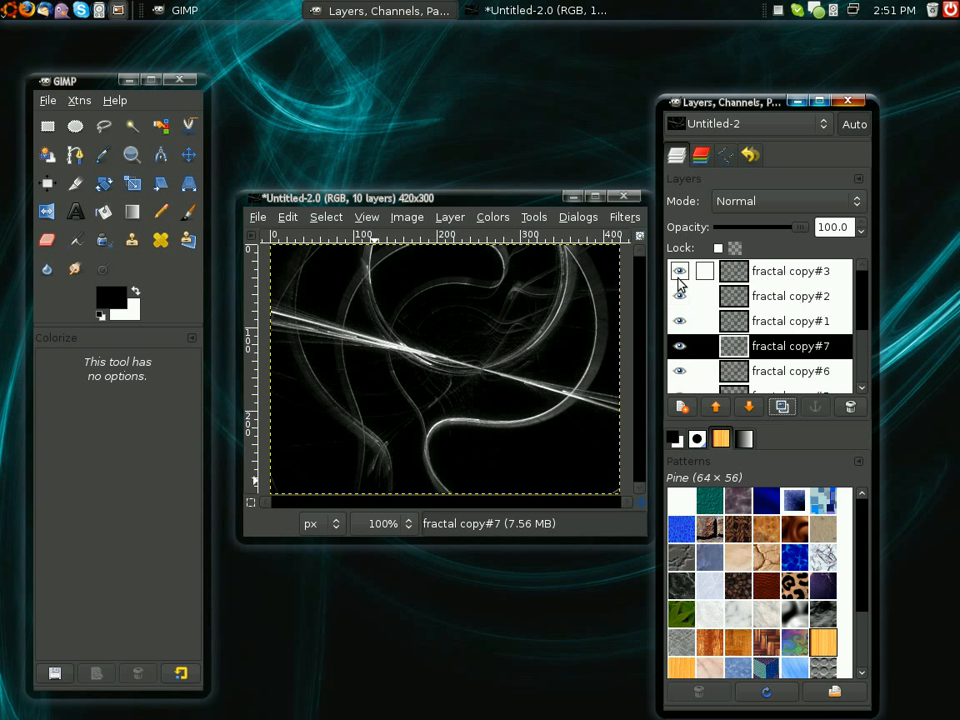
click(748, 302)
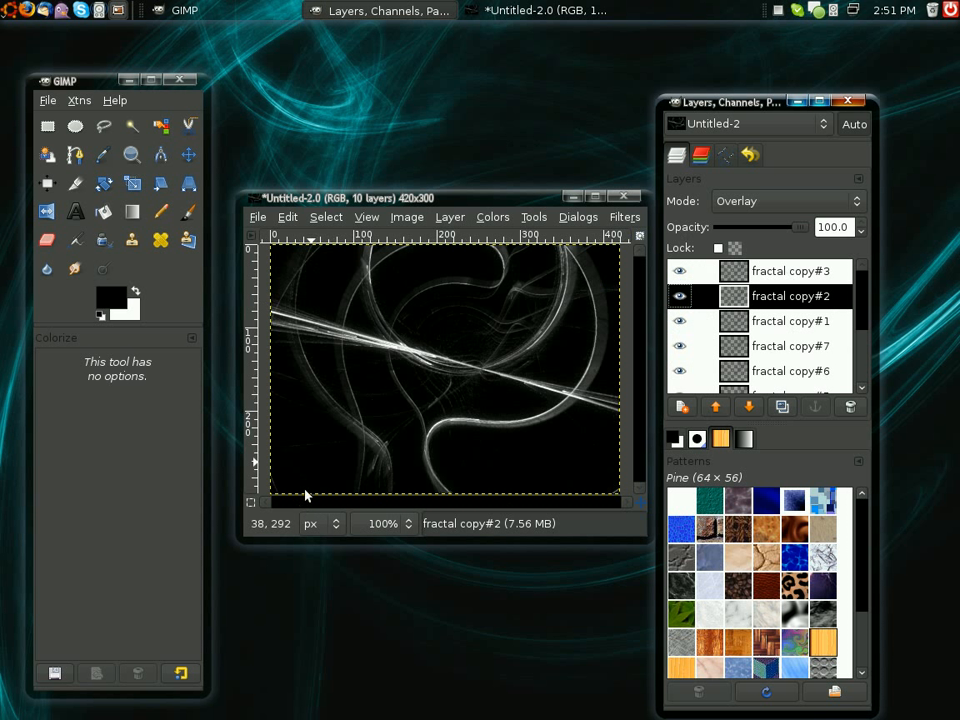
click(407, 217)
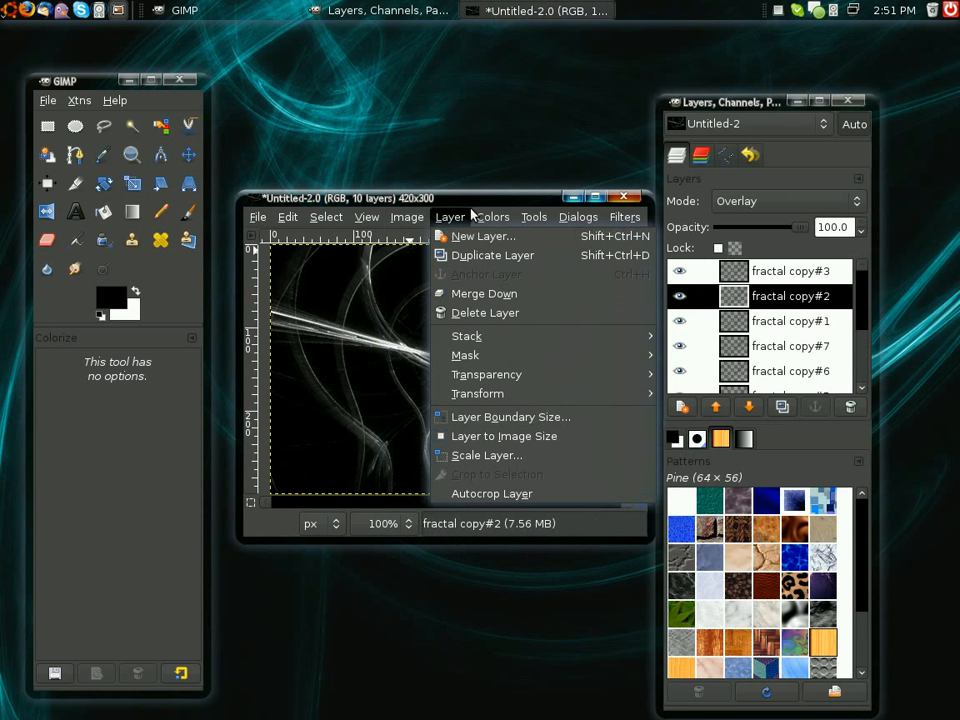
mouse_move(493, 217)
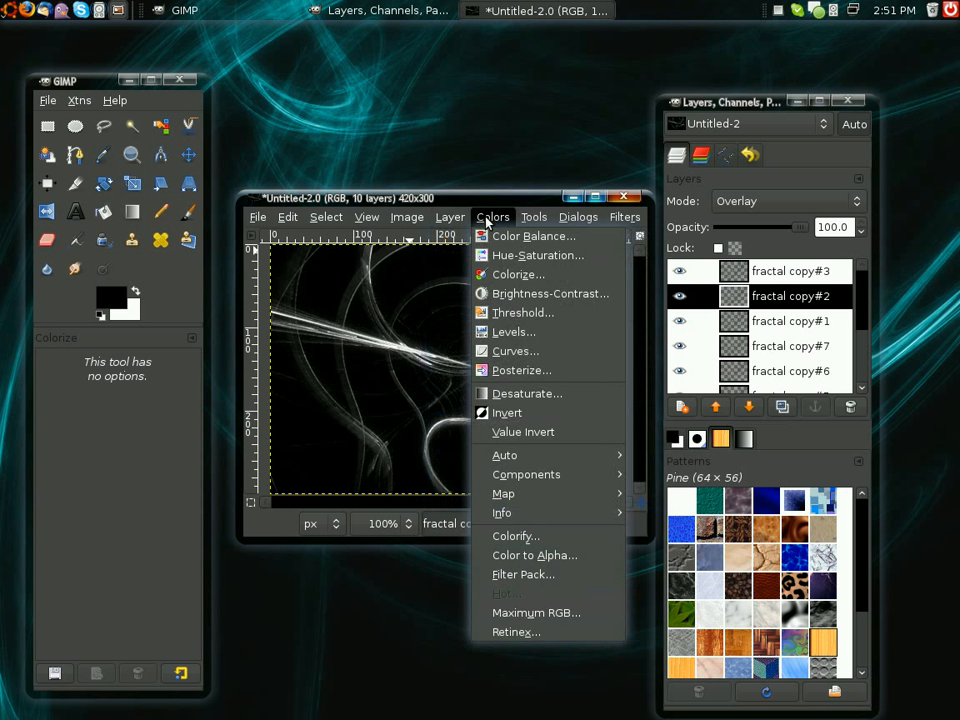
click(508, 274)
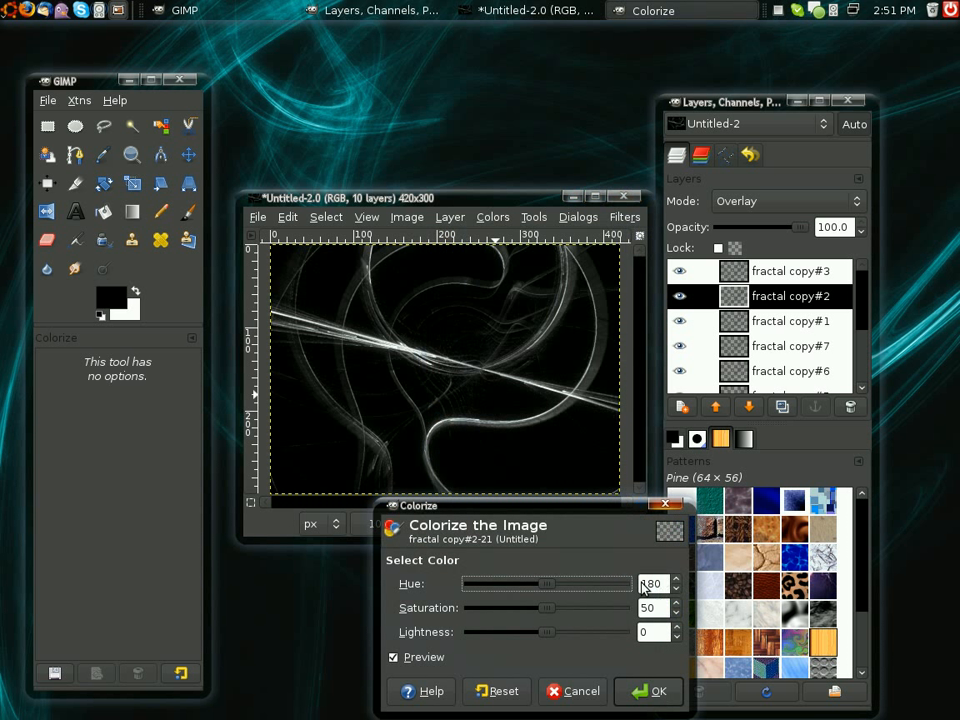
drag(556, 595, 466, 593)
drag(552, 618, 726, 628)
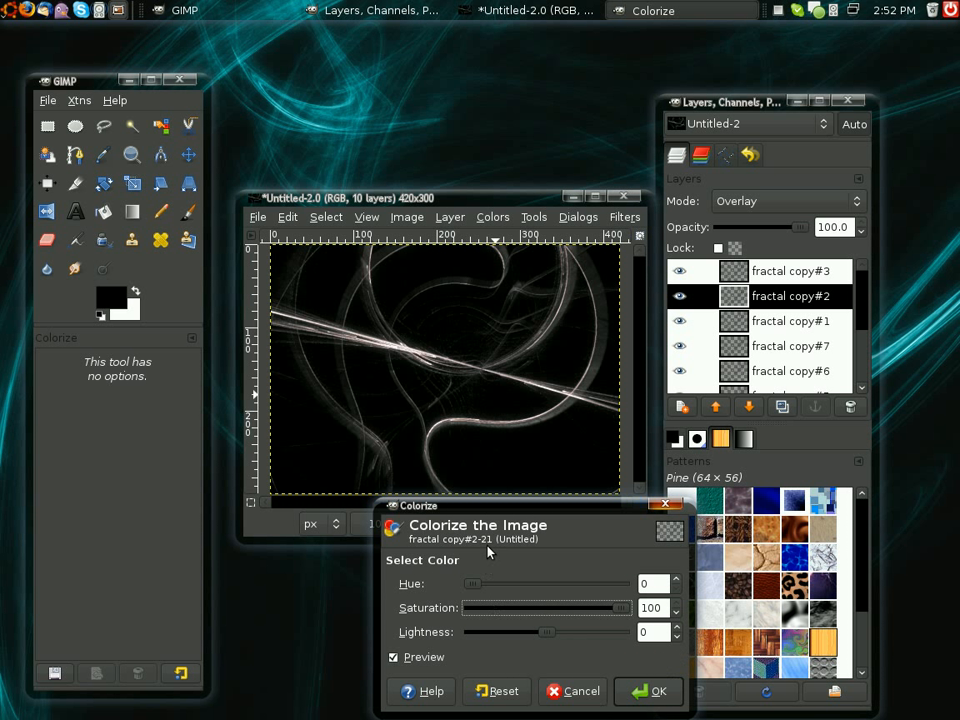
click(498, 585)
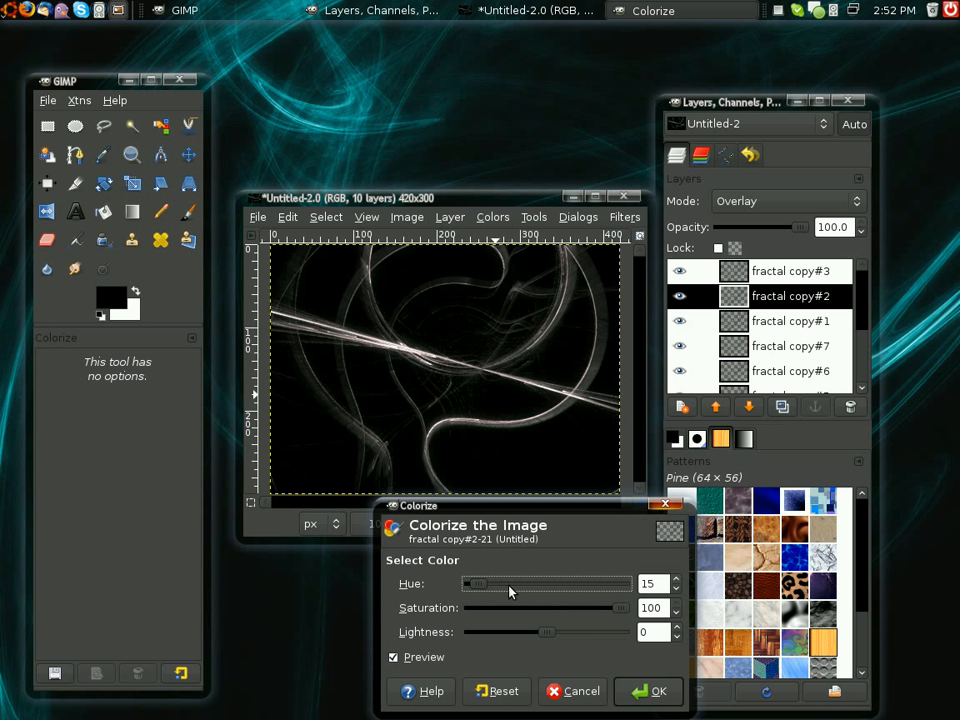
click(578, 691)
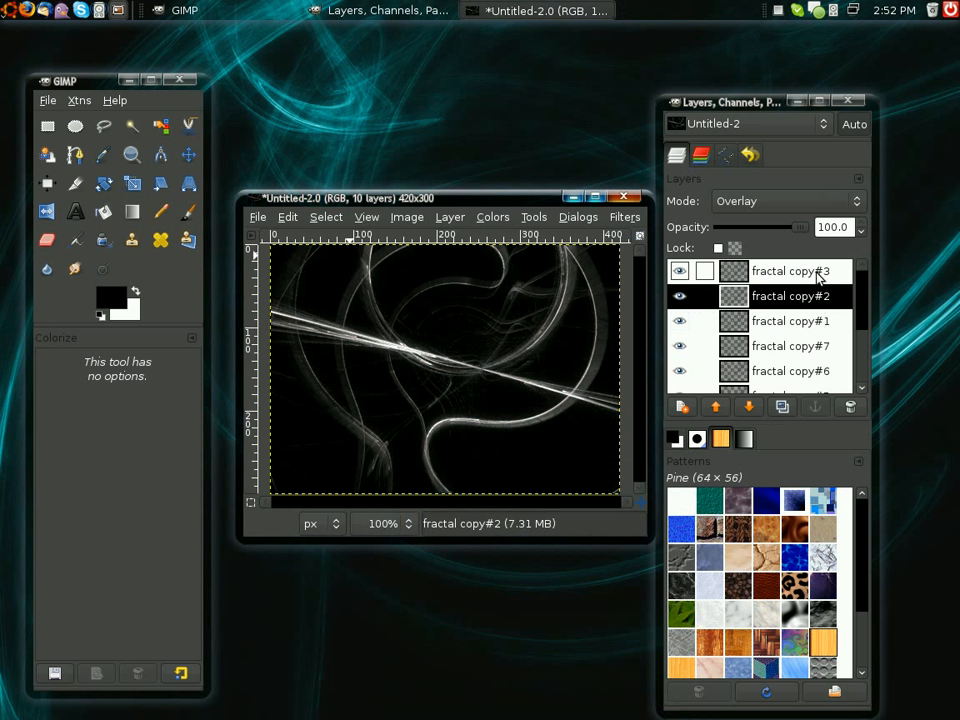
Merge all visible layers into one, with the merged layer expanded as necessary.
click(770, 271)
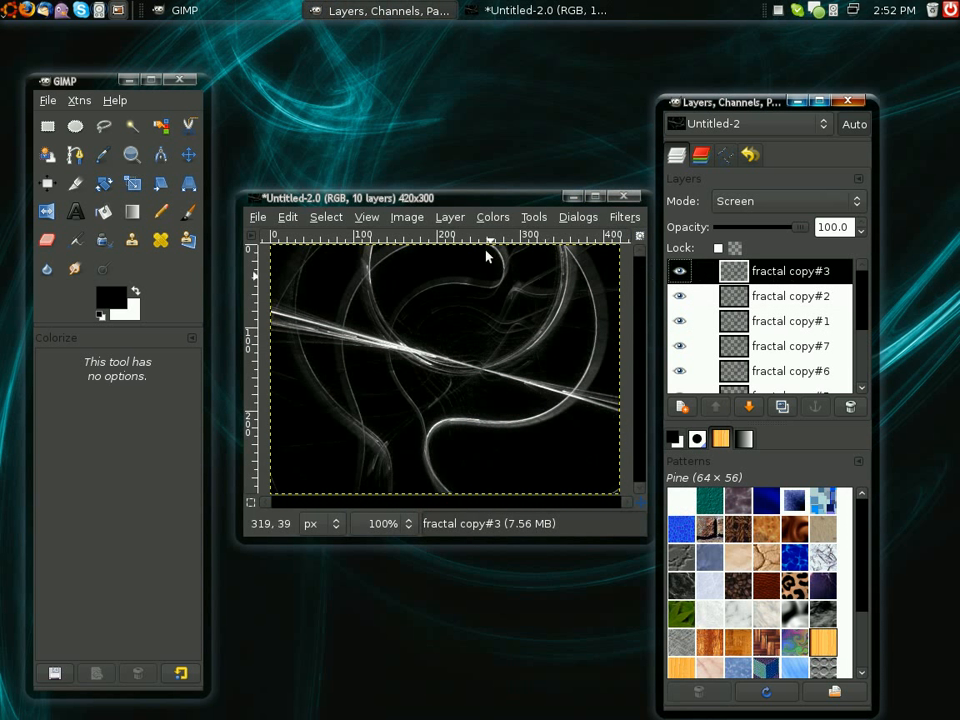
click(407, 217)
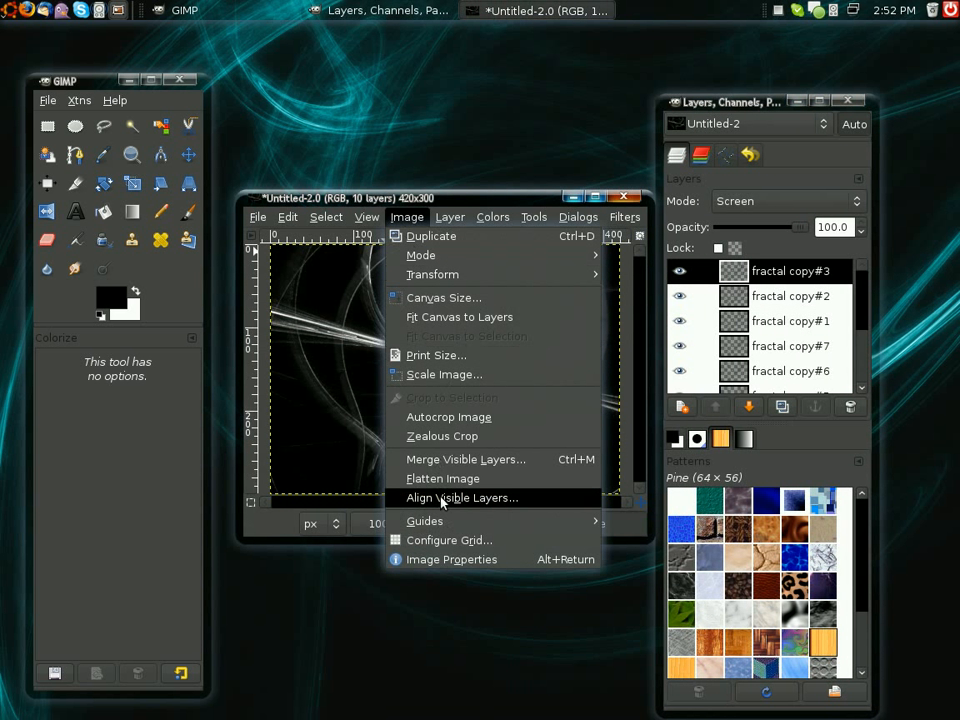
click(450, 460)
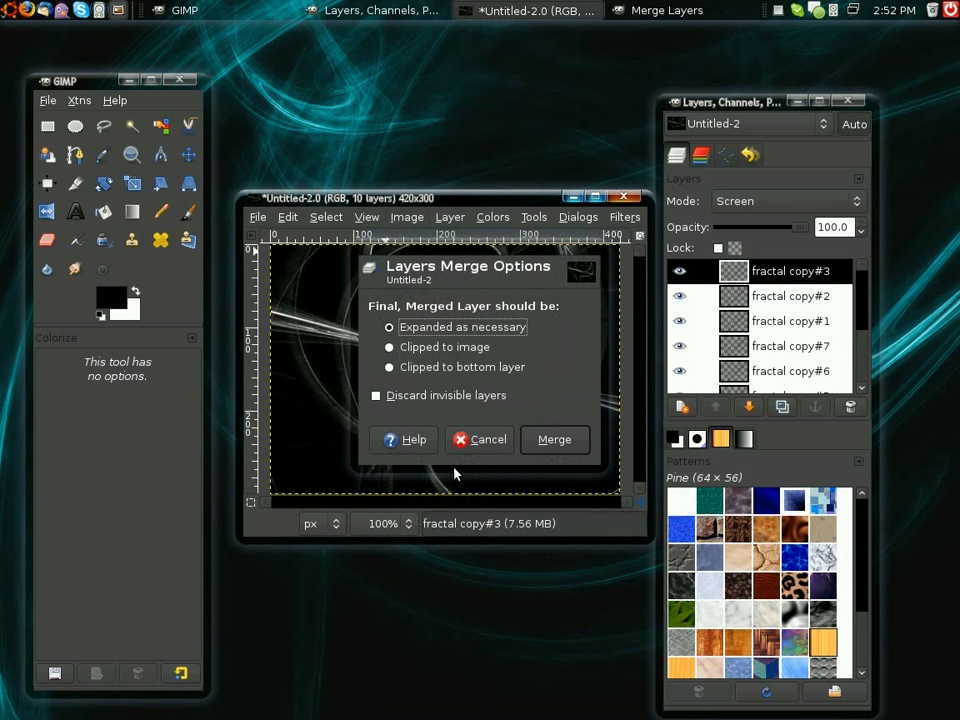
click(553, 441)
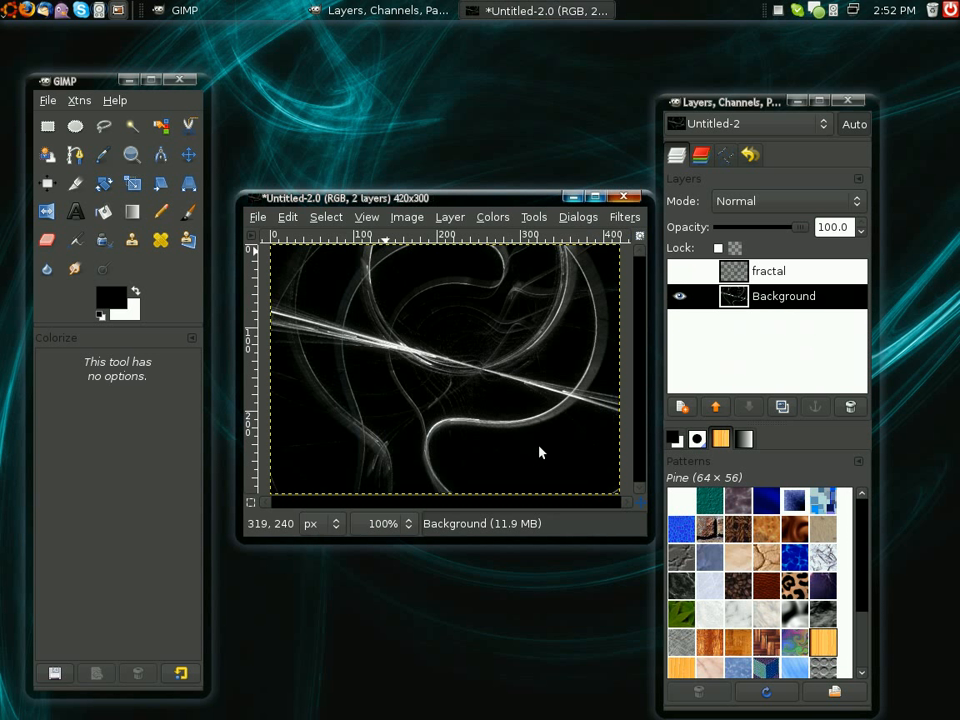
Colorize the merged Background layer red with hue 0, saturation 100 and lightness 20.
click(487, 218)
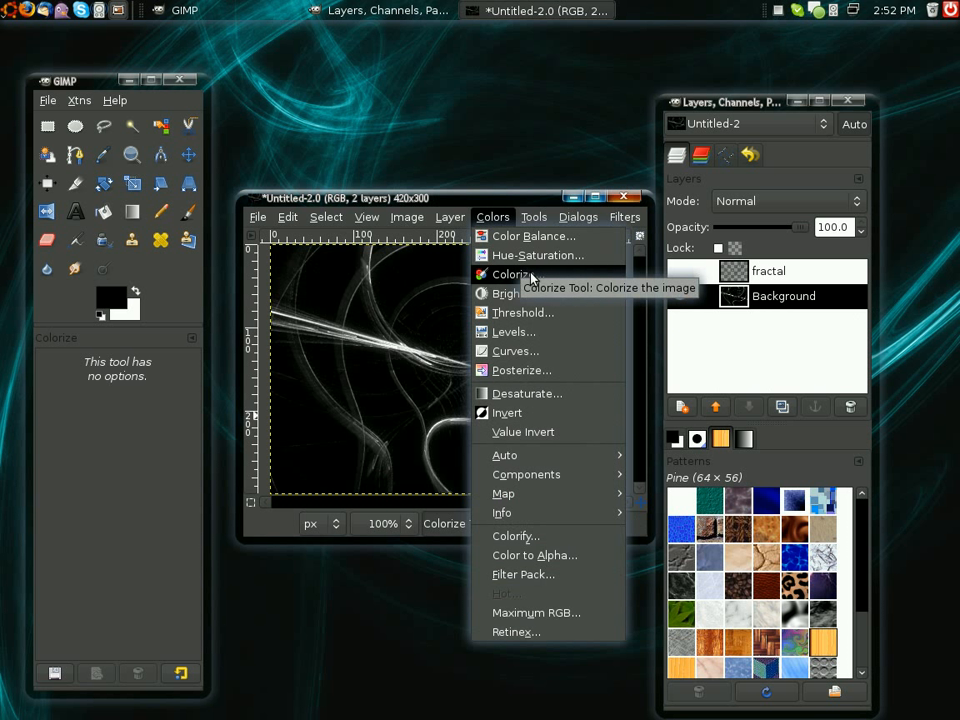
click(520, 278)
drag(556, 589, 401, 609)
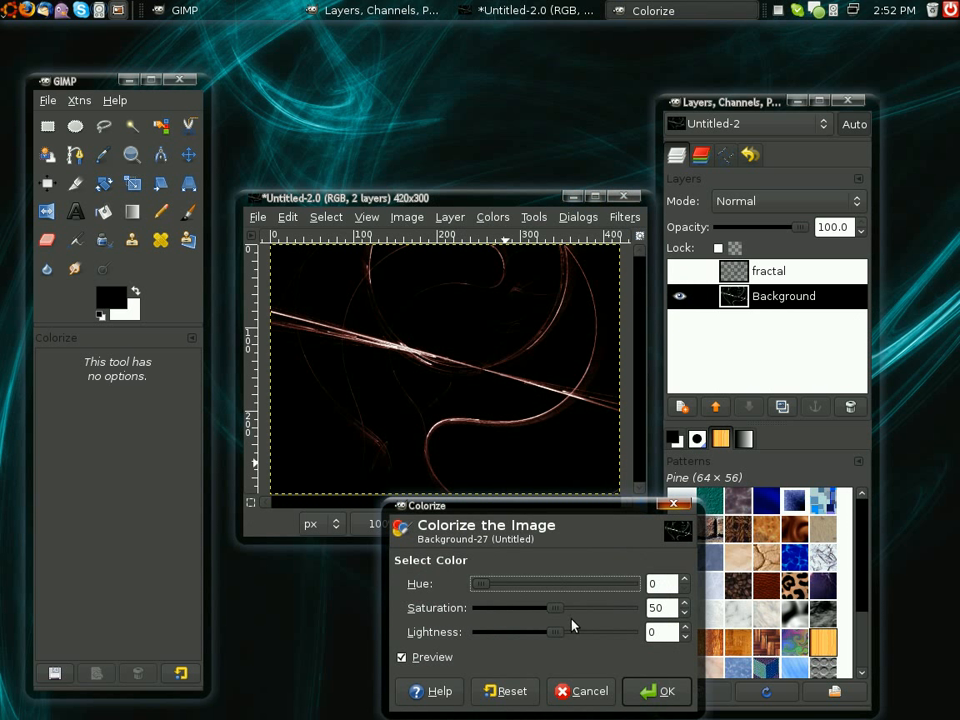
drag(561, 611, 648, 618)
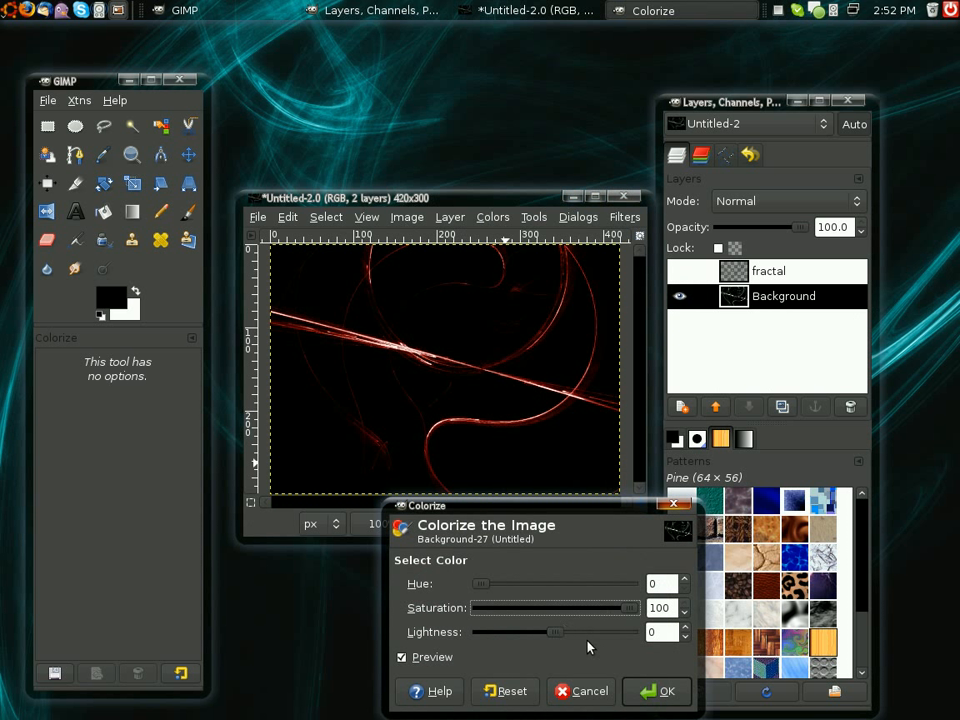
click(607, 636)
click(607, 636)
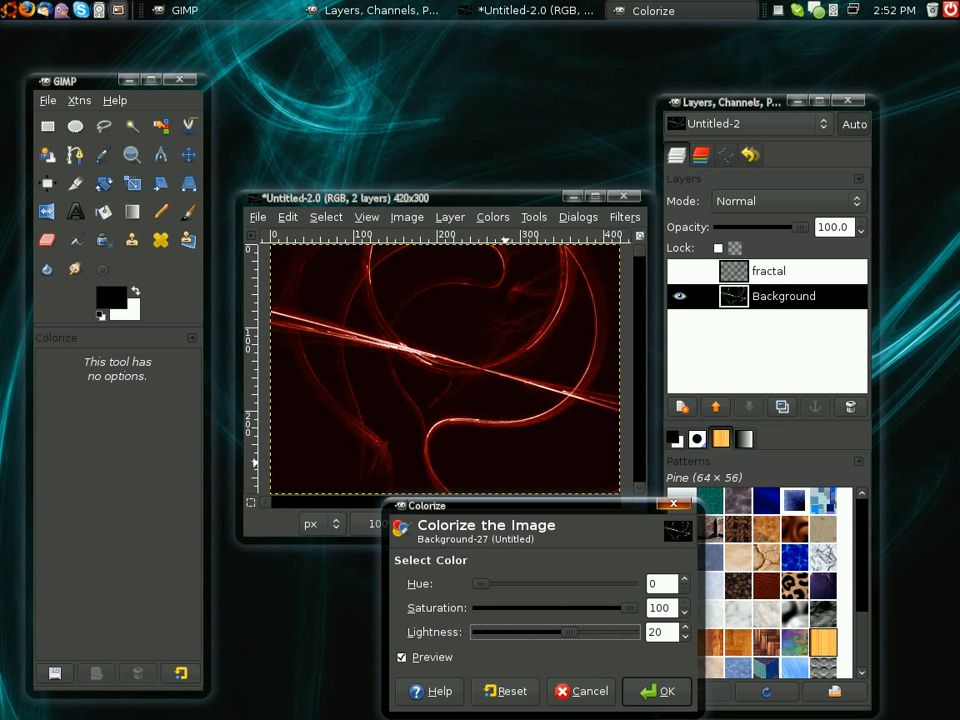
click(658, 691)
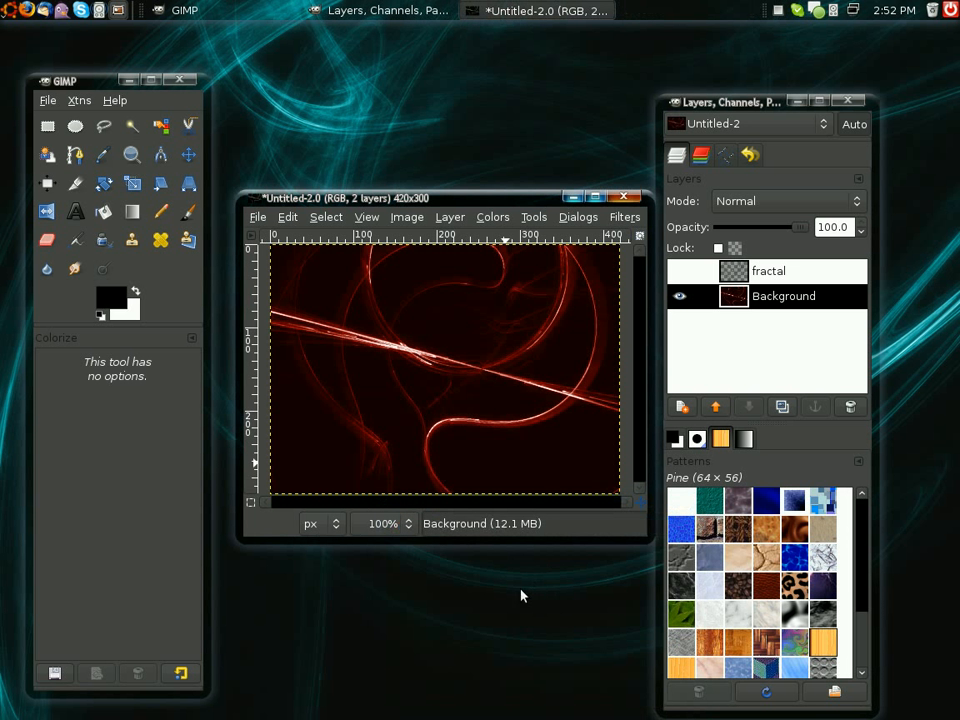
Adjust the Background layer's brightness to 38 and contrast to 31.
click(500, 217)
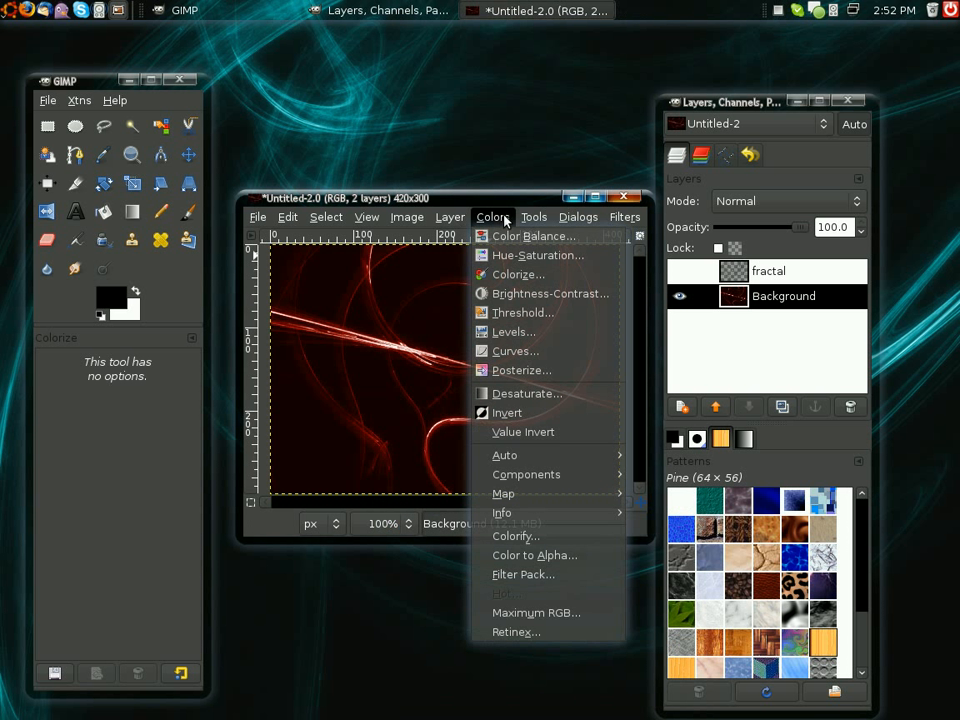
click(541, 296)
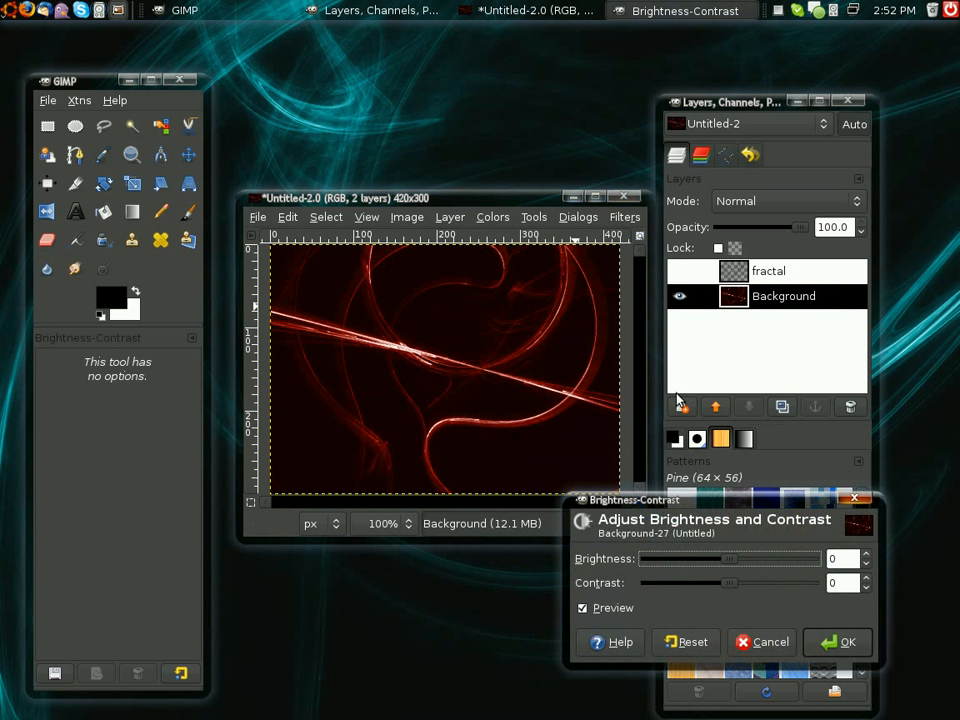
drag(733, 559, 757, 592)
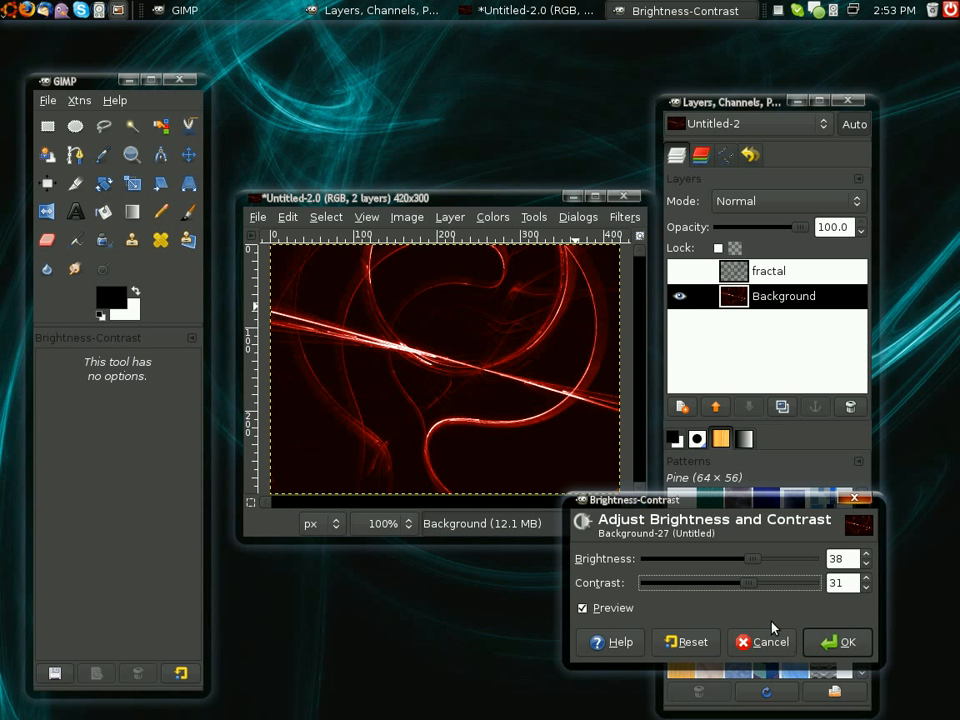
click(834, 642)
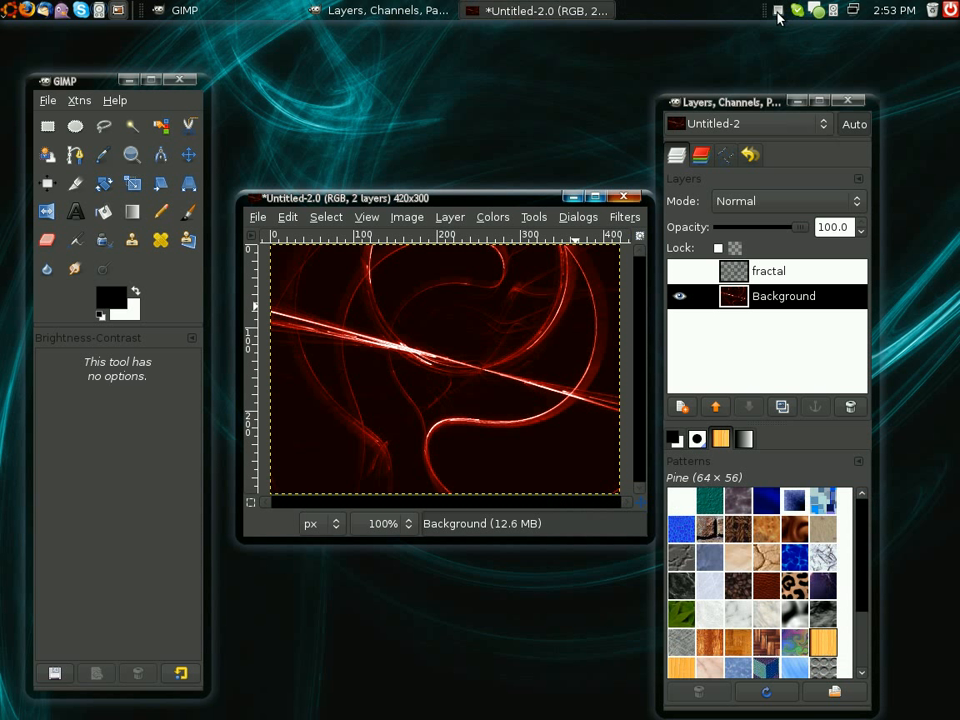
Minimize the toolbox and layers windows and reposition the image window near the middle of the desktop.
click(129, 79)
click(798, 101)
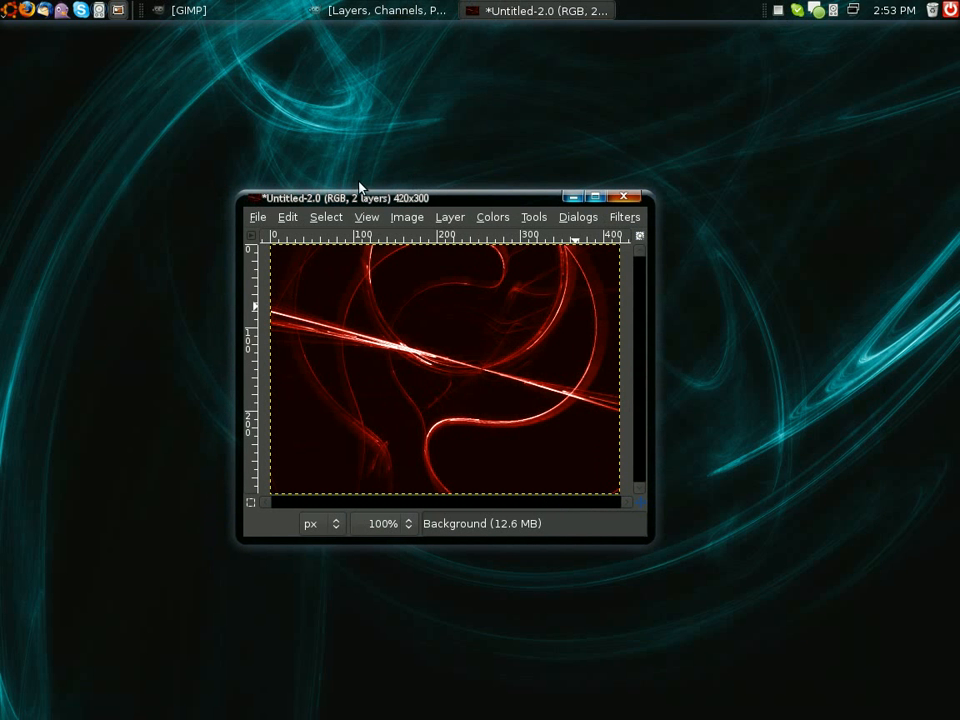
drag(389, 194, 768, 682)
drag(700, 682, 455, 163)
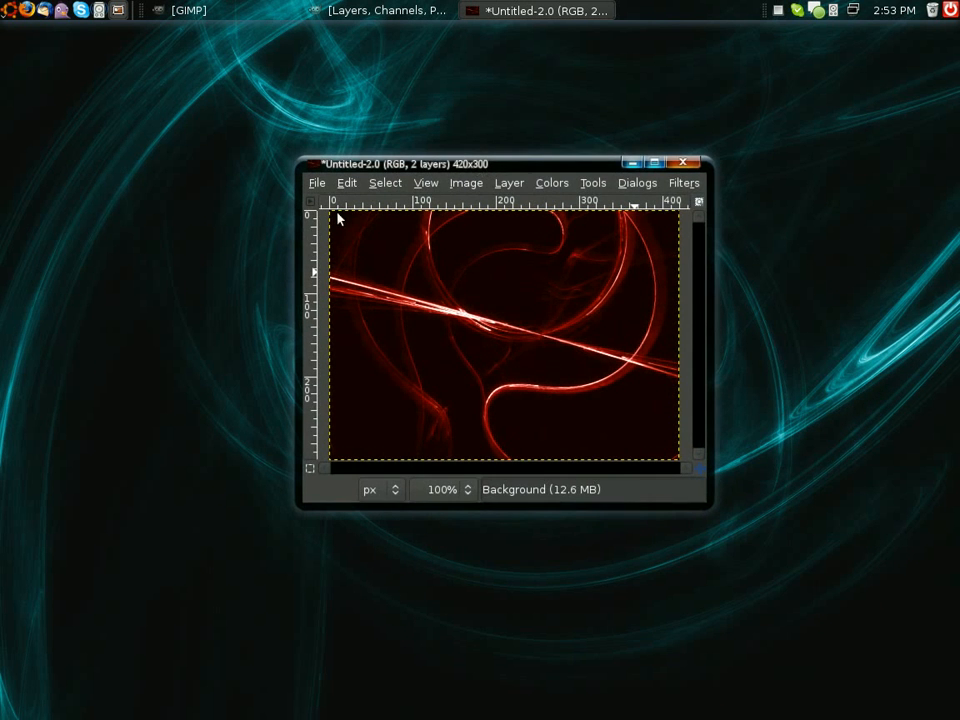